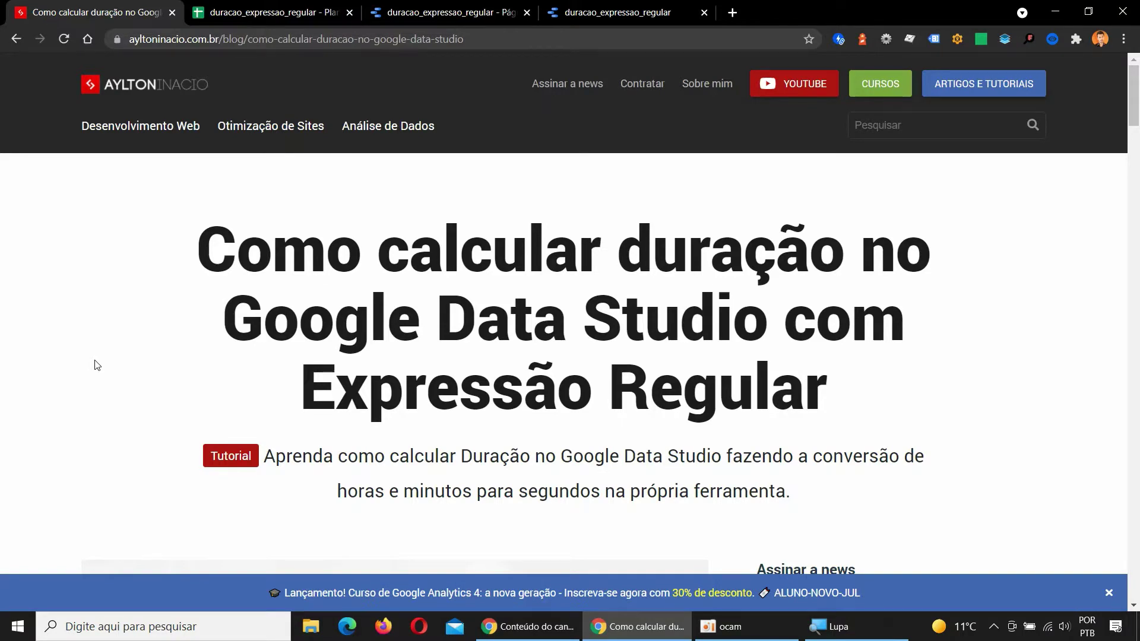
- Review the duration table in the report, the source spreadsheet and the title of the tutorial article
{"action": "left_click", "coordinate": [629, 14]}
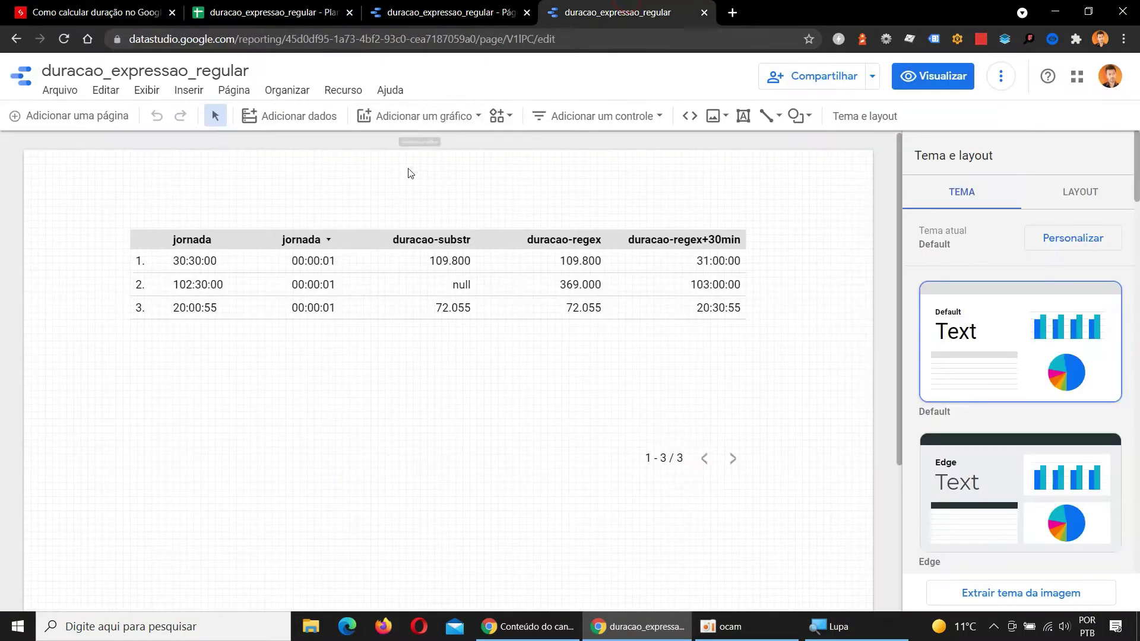
{"action": "left_click", "coordinate": [240, 6]}
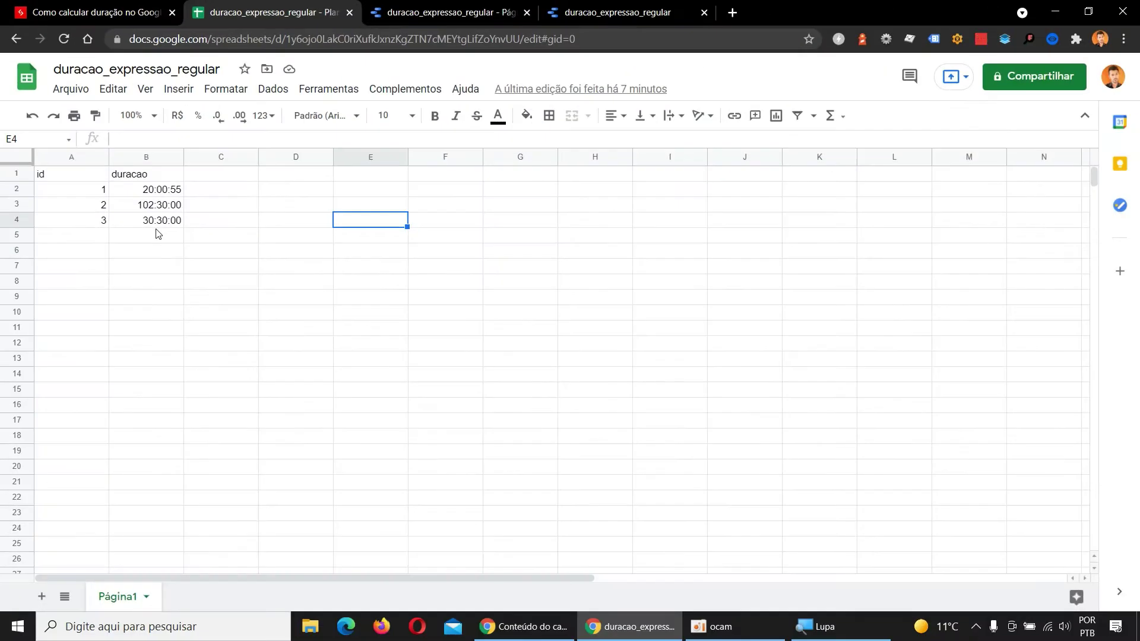
{"action": "left_click", "coordinate": [646, 5]}
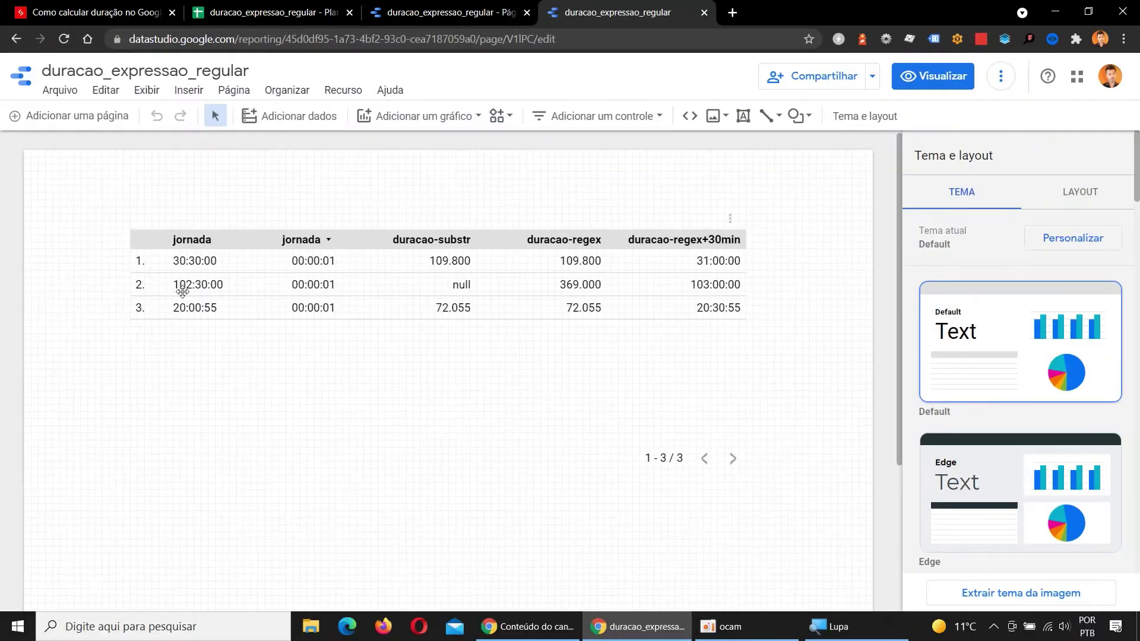
{"action": "left_click", "coordinate": [127, 15]}
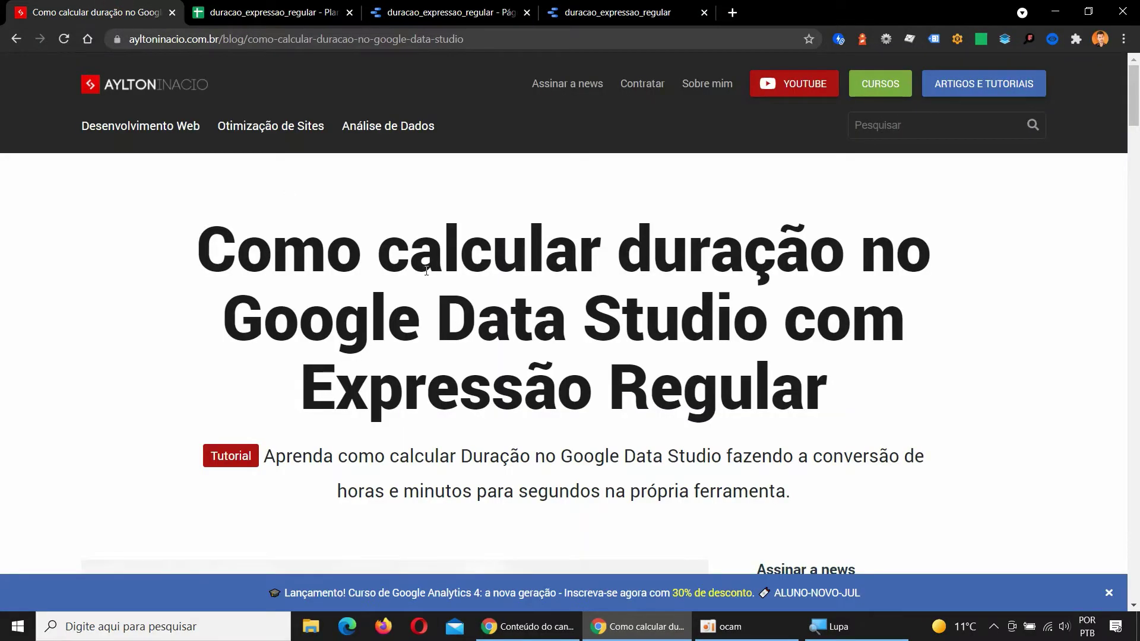
{"action": "left_click_drag", "start_coordinate": [380, 255], "coordinate": [833, 256]}
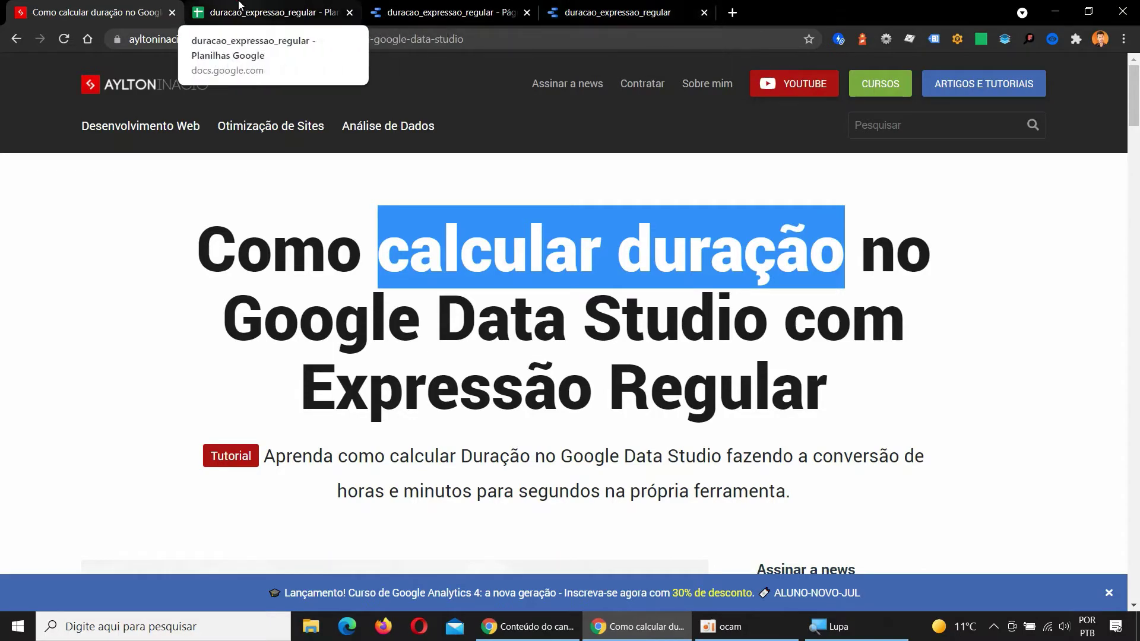
- Compare the duracao column in the spreadsheet, including cell B3, with the data source fields and the report table
{"action": "left_click", "coordinate": [267, 12]}
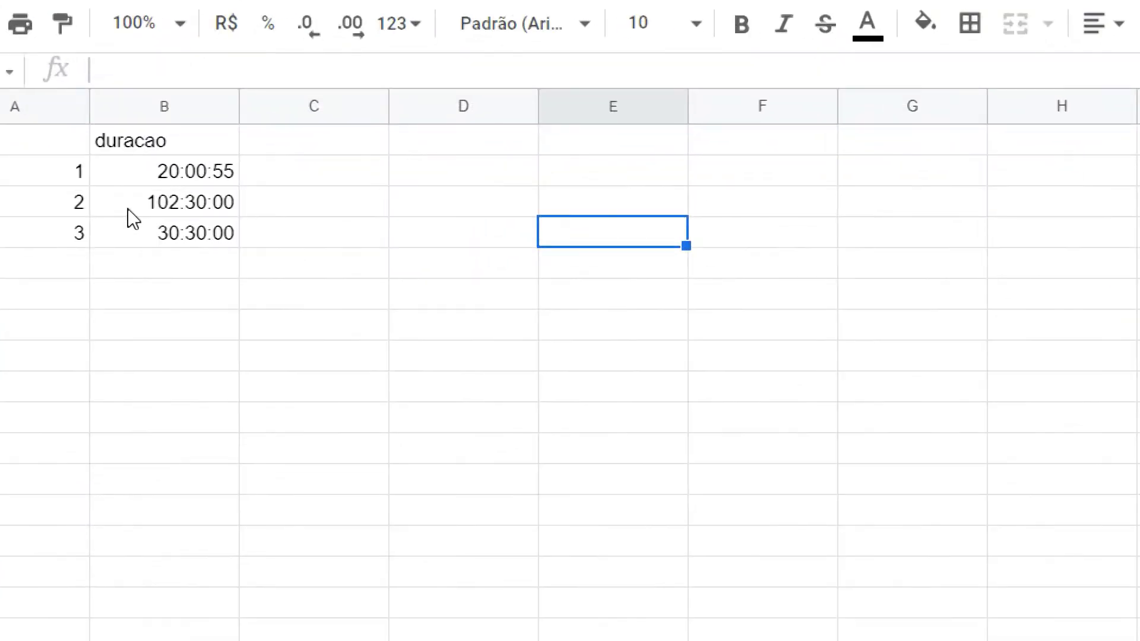
{"action": "left_click", "coordinate": [276, 206]}
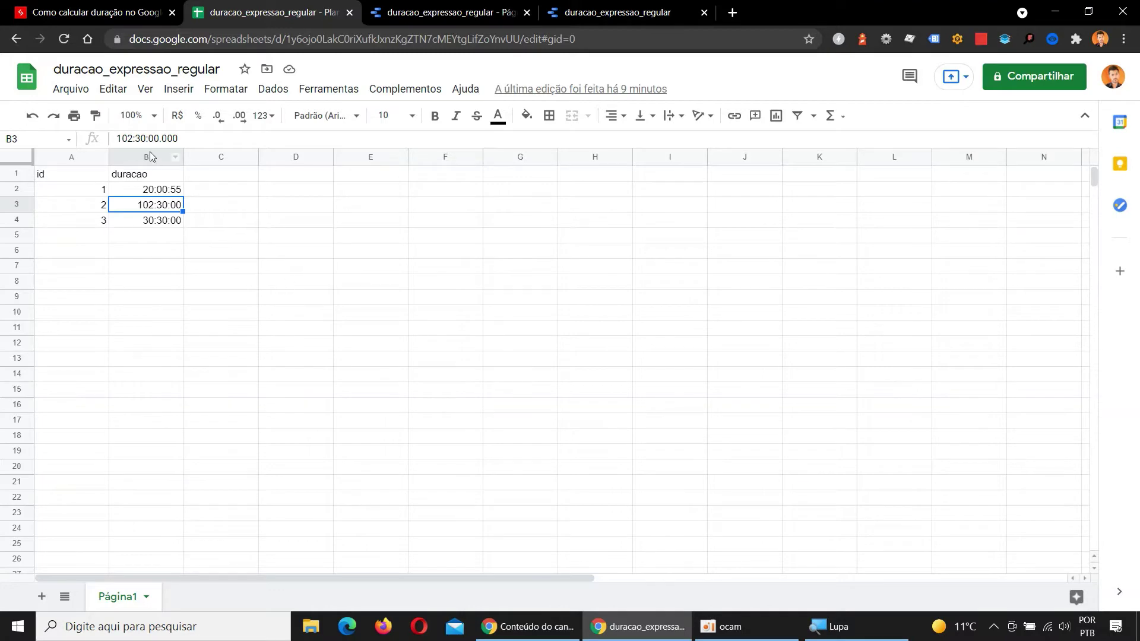
{"action": "left_click", "coordinate": [423, 12]}
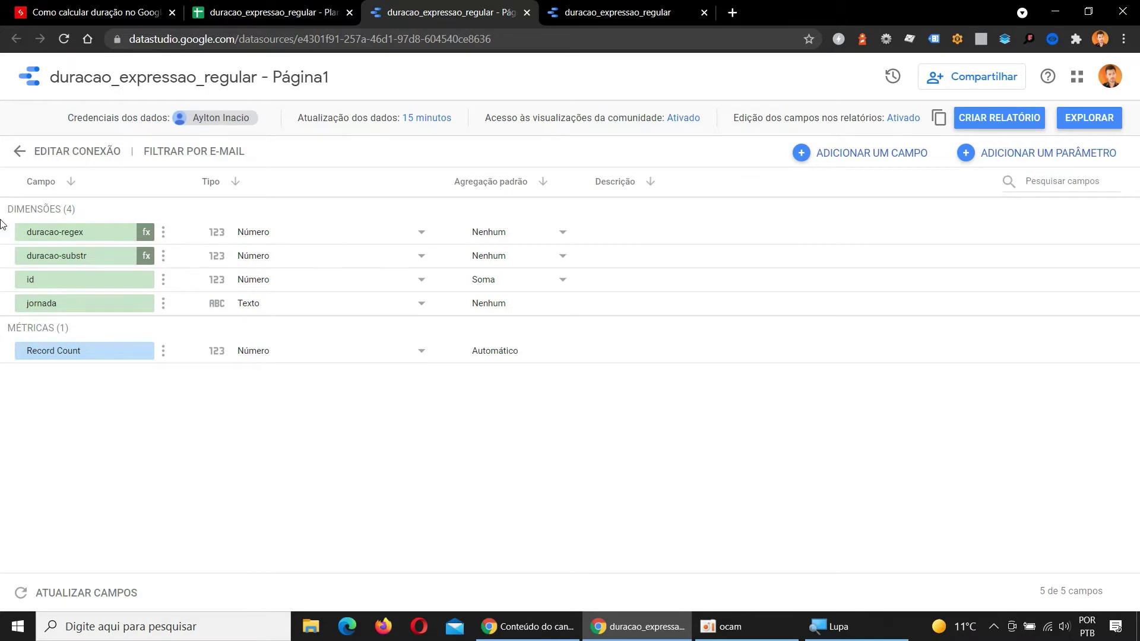
{"action": "left_click", "coordinate": [575, 7]}
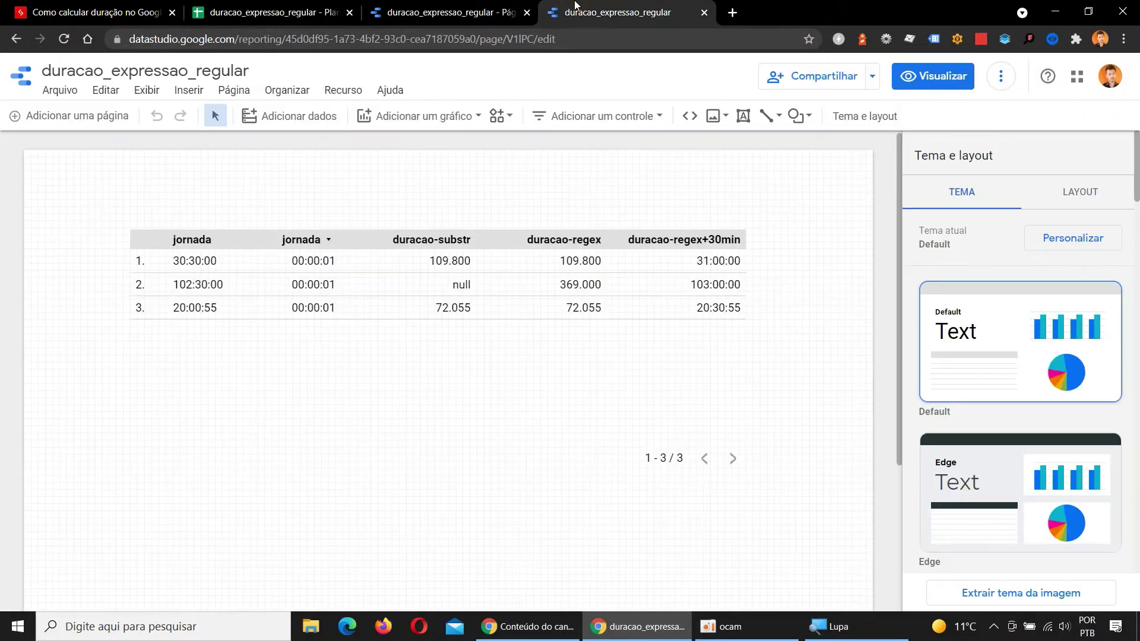
{"action": "left_click", "coordinate": [451, 13]}
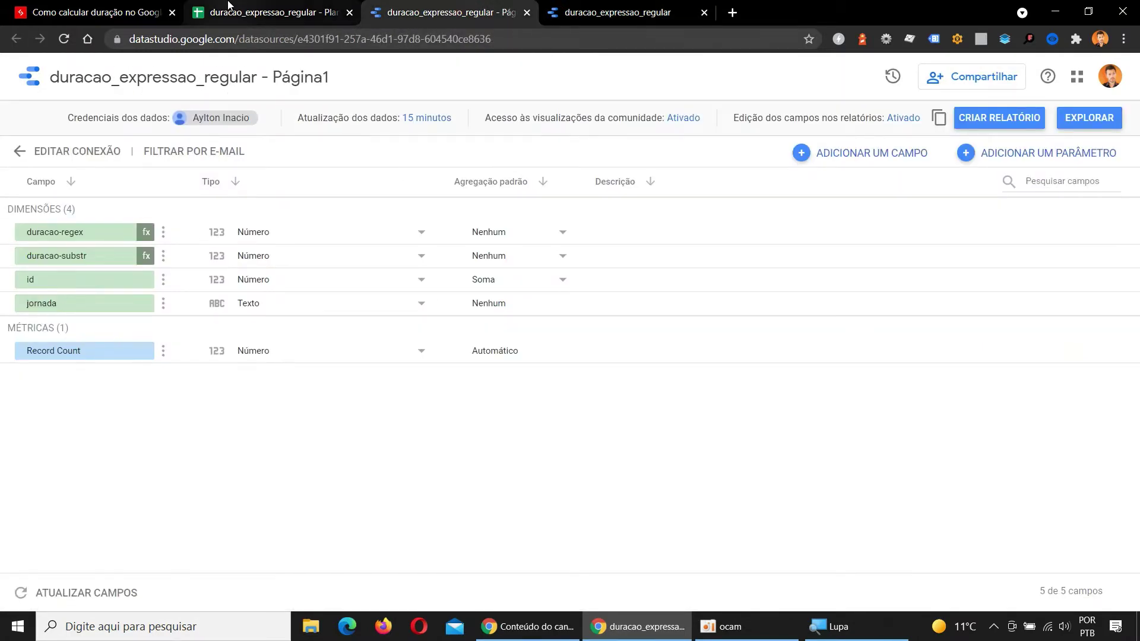
{"action": "left_click", "coordinate": [274, 12]}
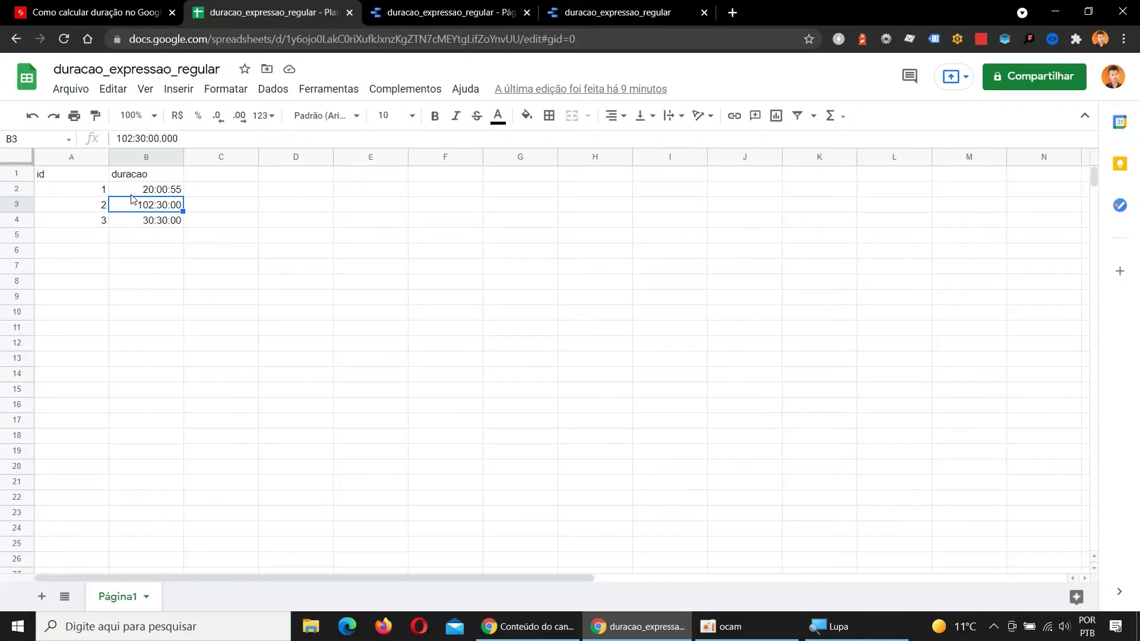
{"action": "left_click", "coordinate": [446, 12]}
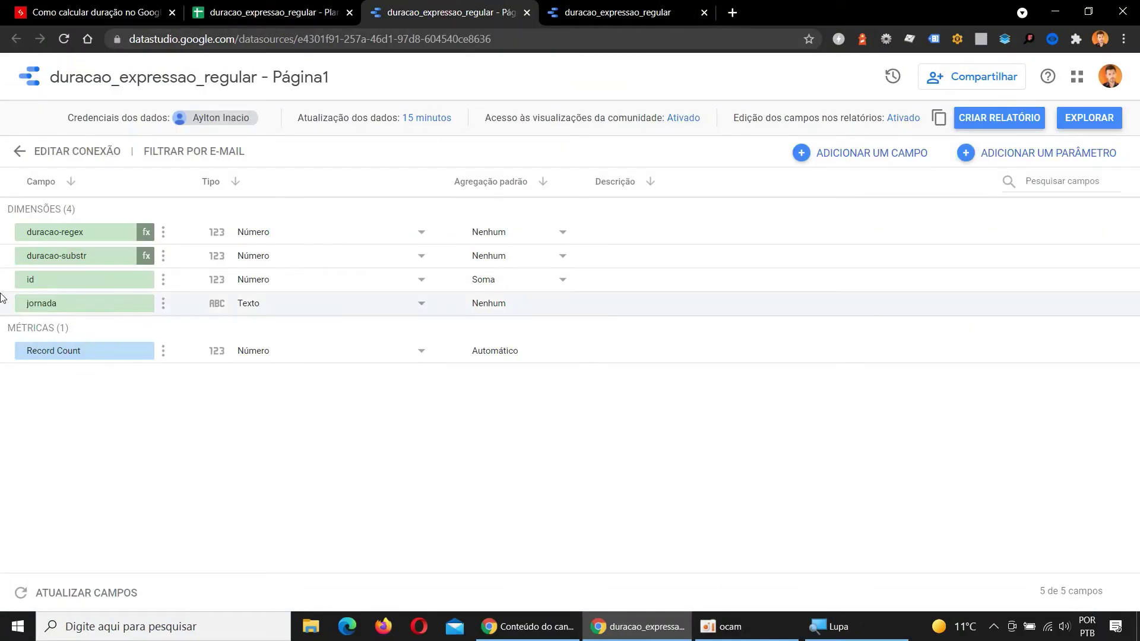
- Inspect the numeric data types available for the jornada field, including Duração (s), and keep its current type
{"action": "left_click", "coordinate": [59, 303]}
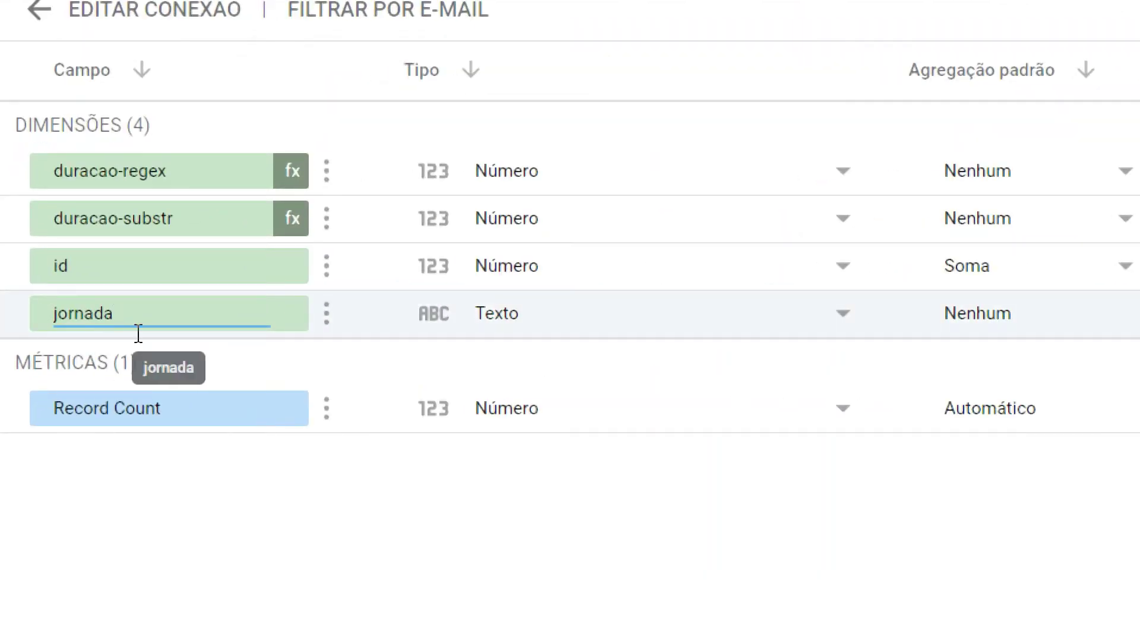
{"action": "left_click", "coordinate": [589, 326]}
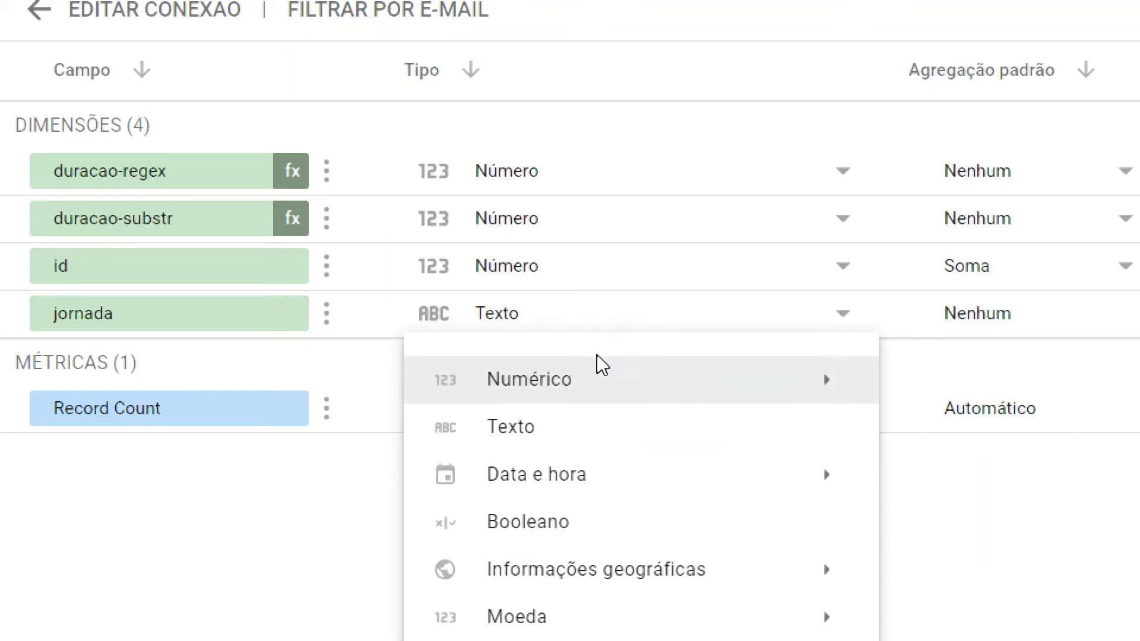
{"action": "mouse_move", "coordinate": [604, 387]}
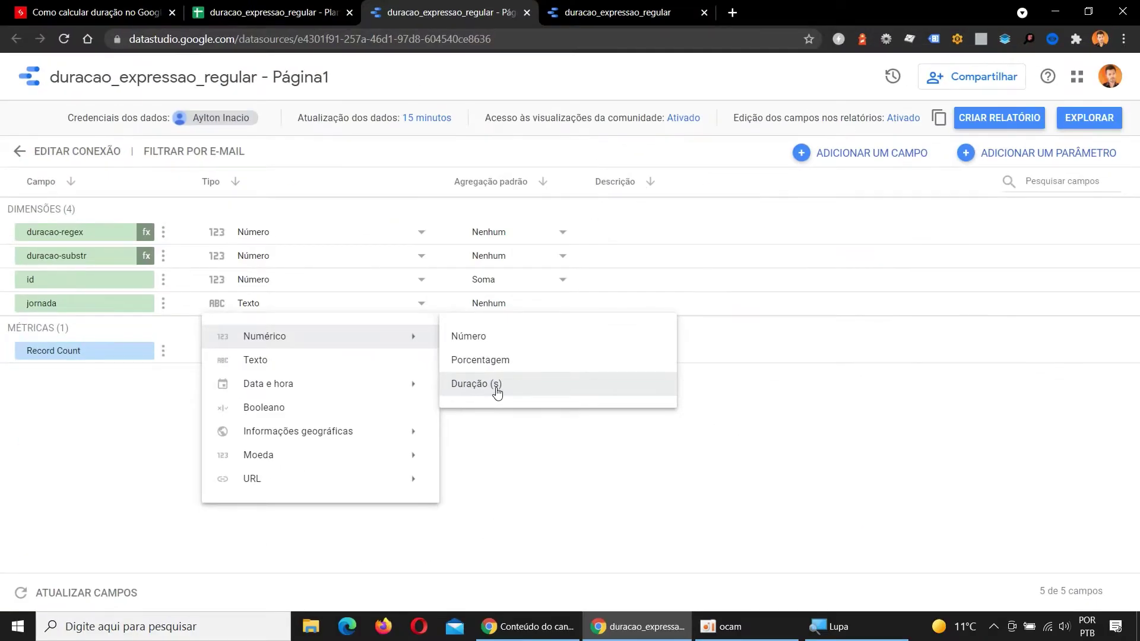
{"action": "left_click", "coordinate": [109, 428]}
- Check the report table, and examine the 3600 and 60 multipliers in the formula of the duracao-substr field
{"action": "left_click", "coordinate": [600, 9]}
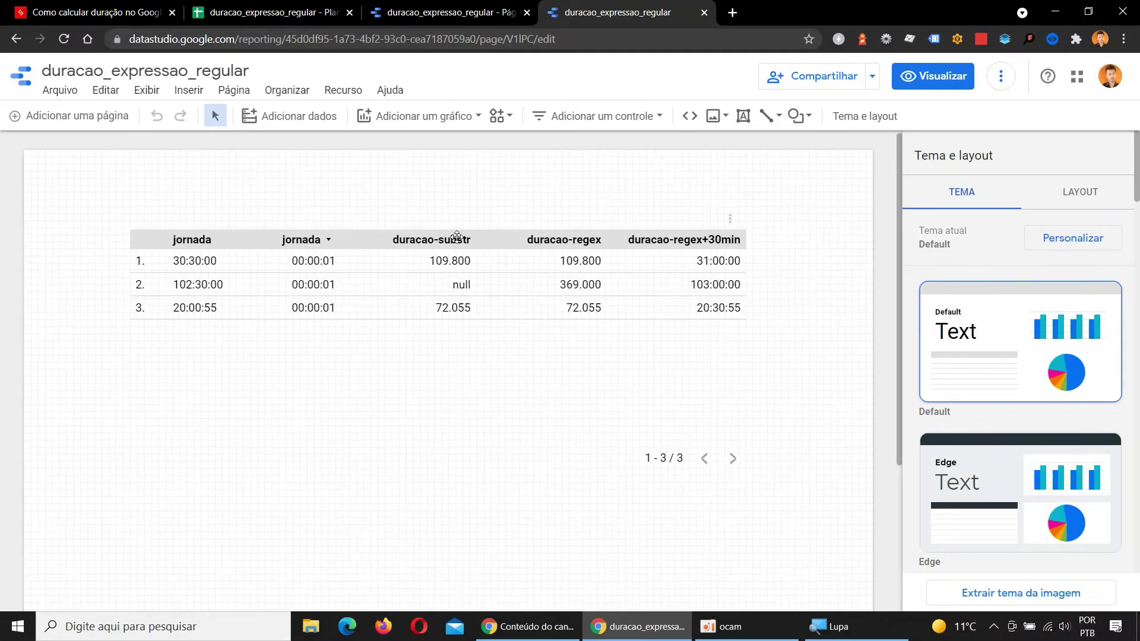
{"action": "left_click", "coordinate": [441, 3]}
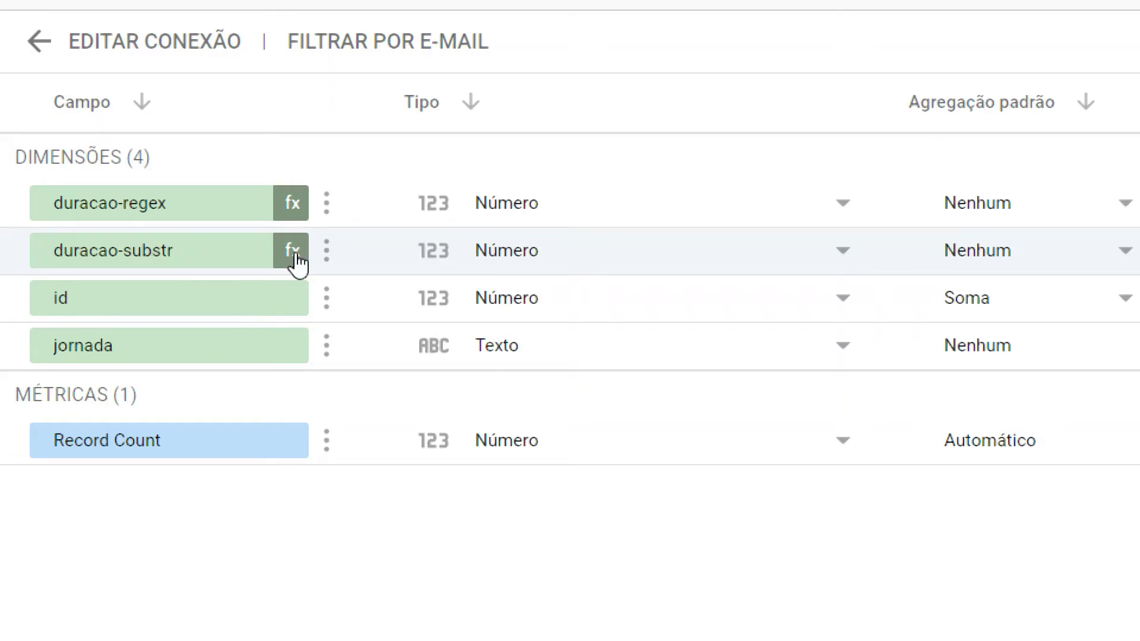
{"action": "left_click", "coordinate": [293, 256]}
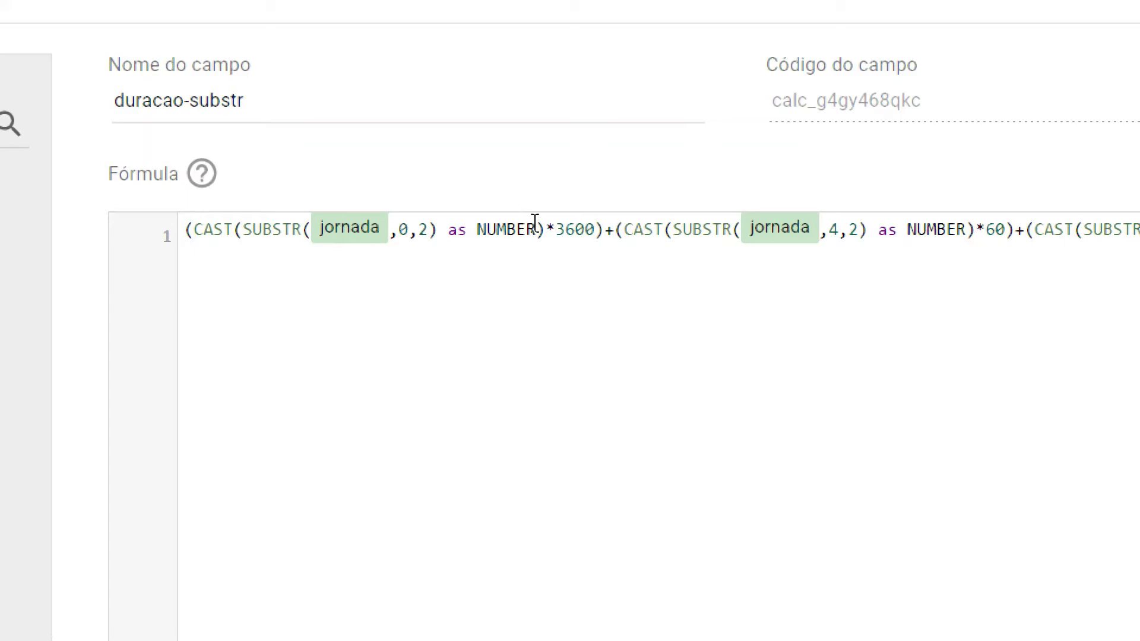
{"action": "left_click_drag", "start_coordinate": [555, 229], "coordinate": [595, 229]}
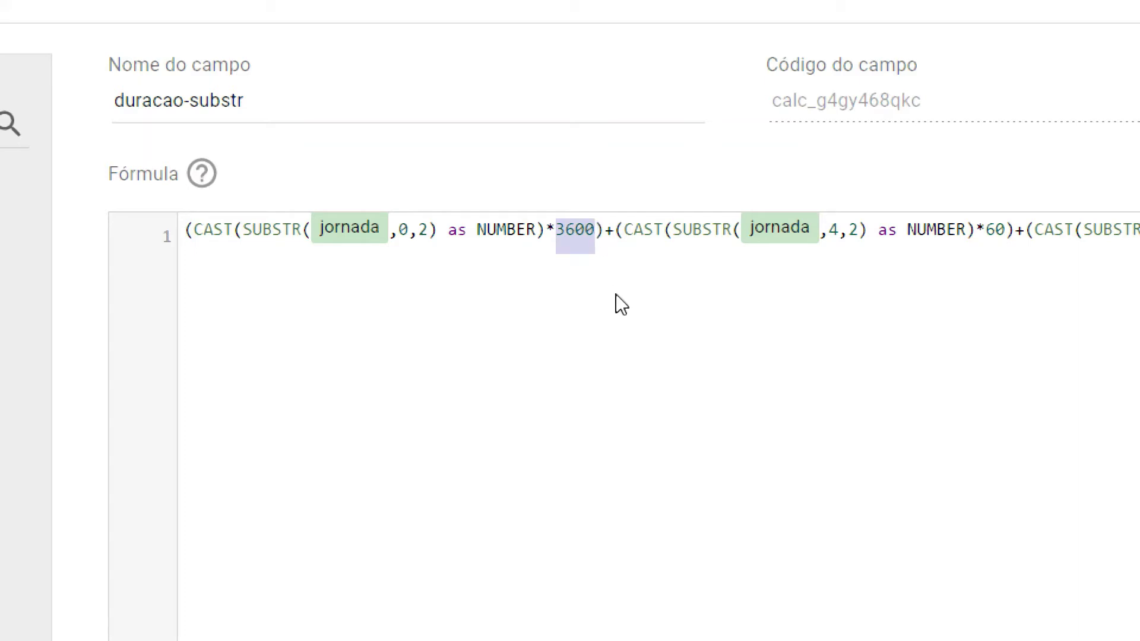
{"action": "left_click_drag", "start_coordinate": [987, 229], "coordinate": [1005, 230]}
{"action": "scroll", "coordinate": [1082, 250], "scroll_direction": "right", "scroll_amount": 5}
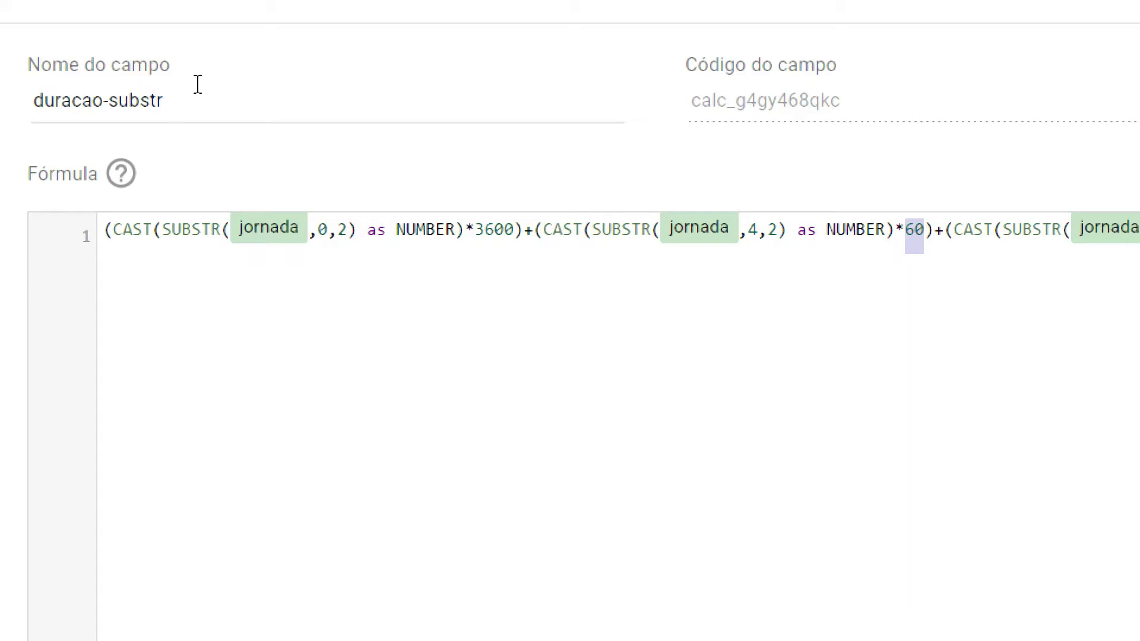
{"action": "left_click", "coordinate": [215, 94]}
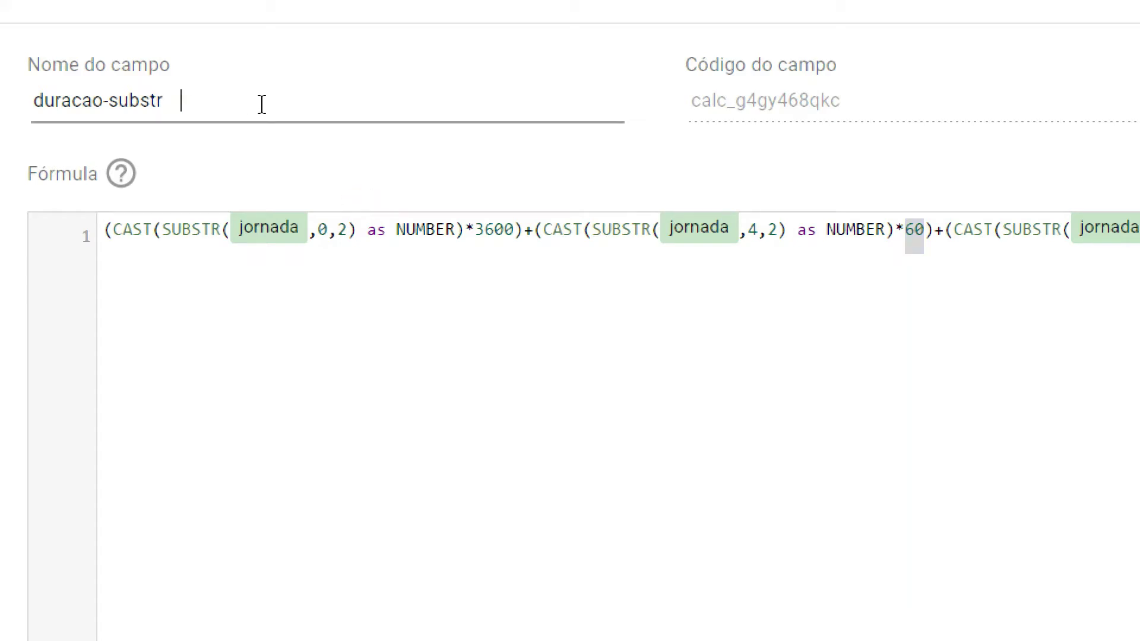
{"action": "type", "text": "10:20:20"}
{"action": "left_click", "coordinate": [183, 101]}
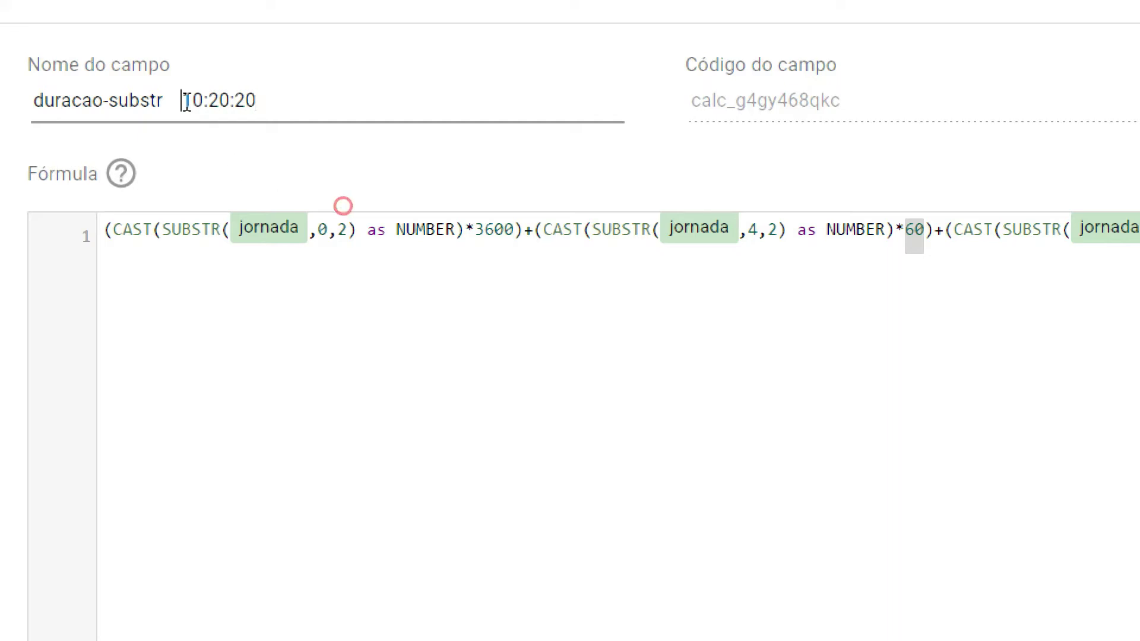
{"action": "left_click_drag", "start_coordinate": [186, 101], "coordinate": [204, 102]}
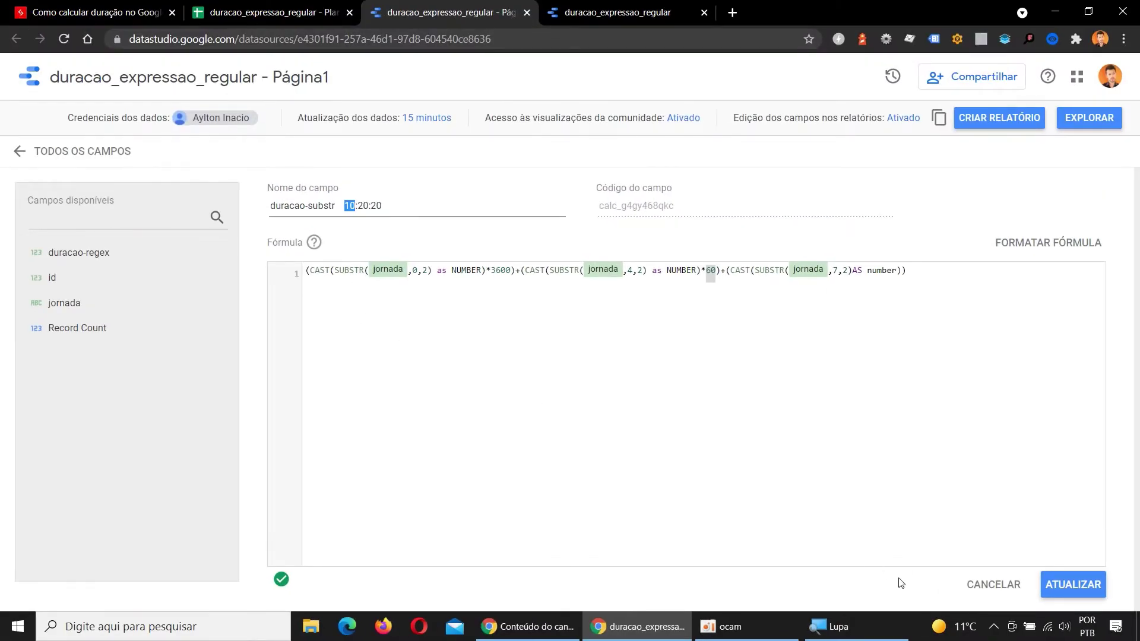
{"action": "left_click", "coordinate": [993, 585]}
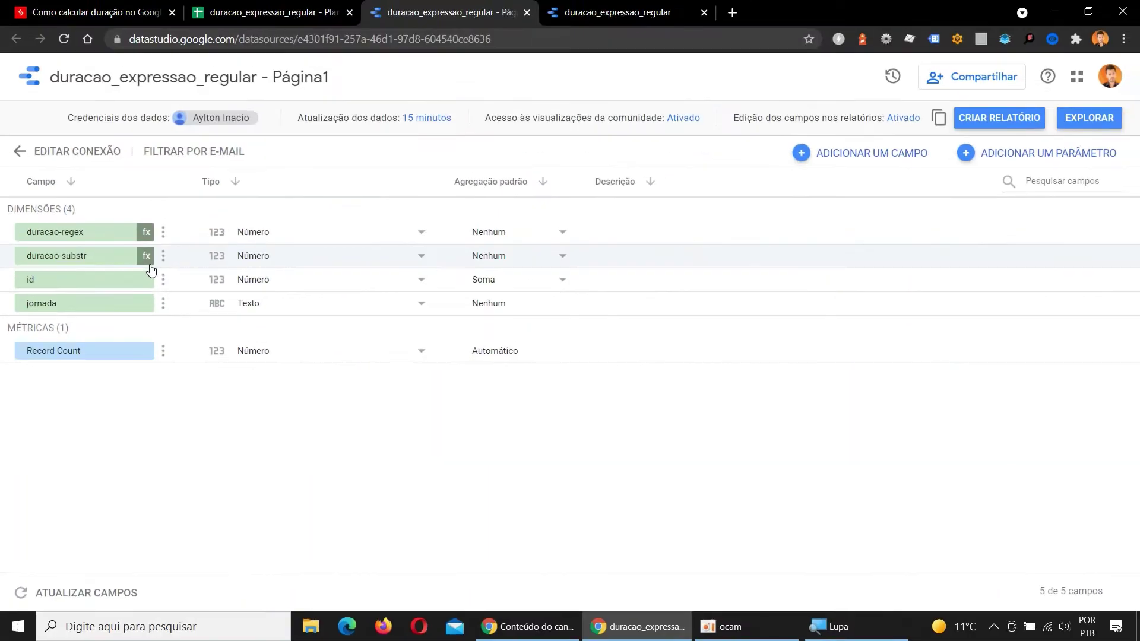
- Reopen the duracao-substr calculated field and append the sample time 10:20:20 to its name
{"action": "left_click", "coordinate": [146, 259]}
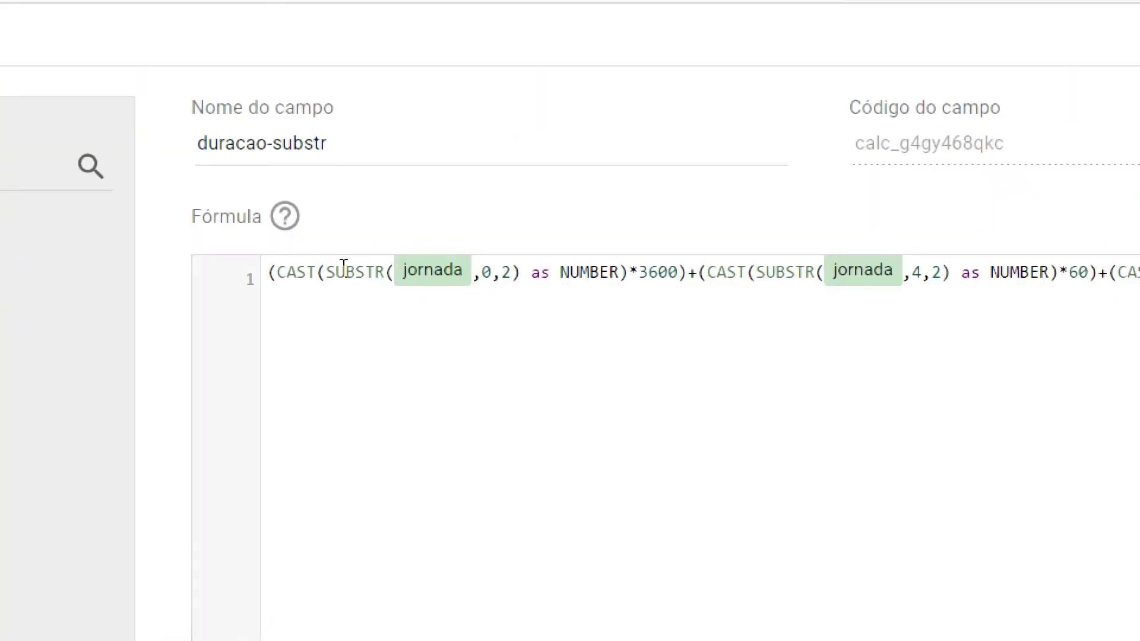
{"action": "left_click", "coordinate": [418, 128]}
{"action": "type", "text": "10"}
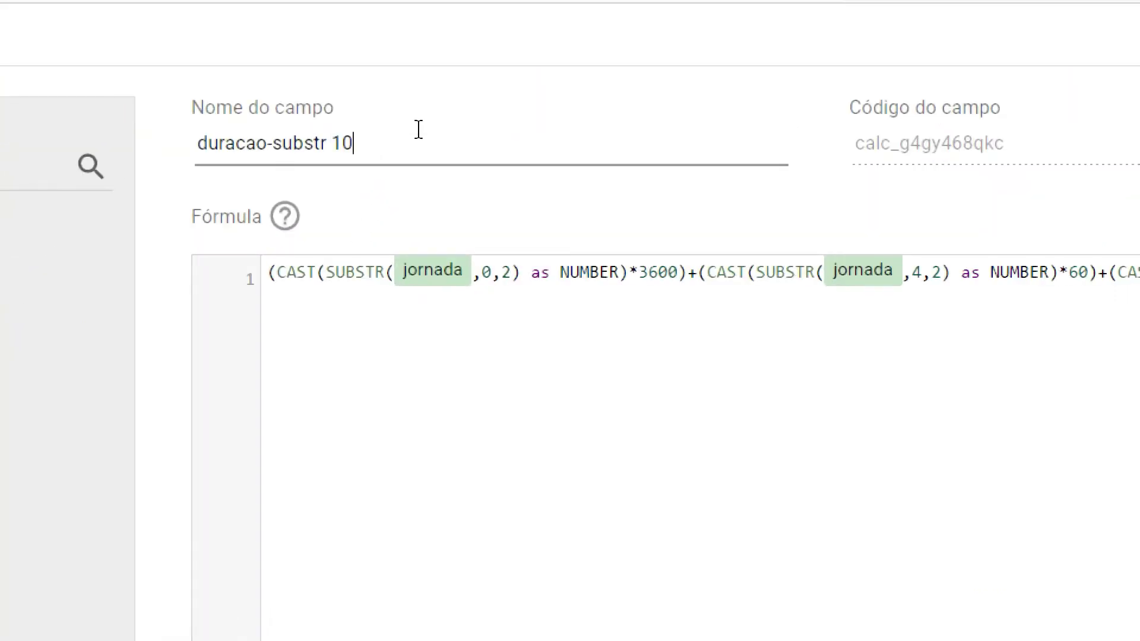
{"action": "type", "text": ":20:20"}
- Examine the SUBSTR and CAST parts that extract the hours in the duracao-substr formula, and close the field without saving
{"action": "left_click_drag", "start_coordinate": [503, 274], "coordinate": [514, 274]}
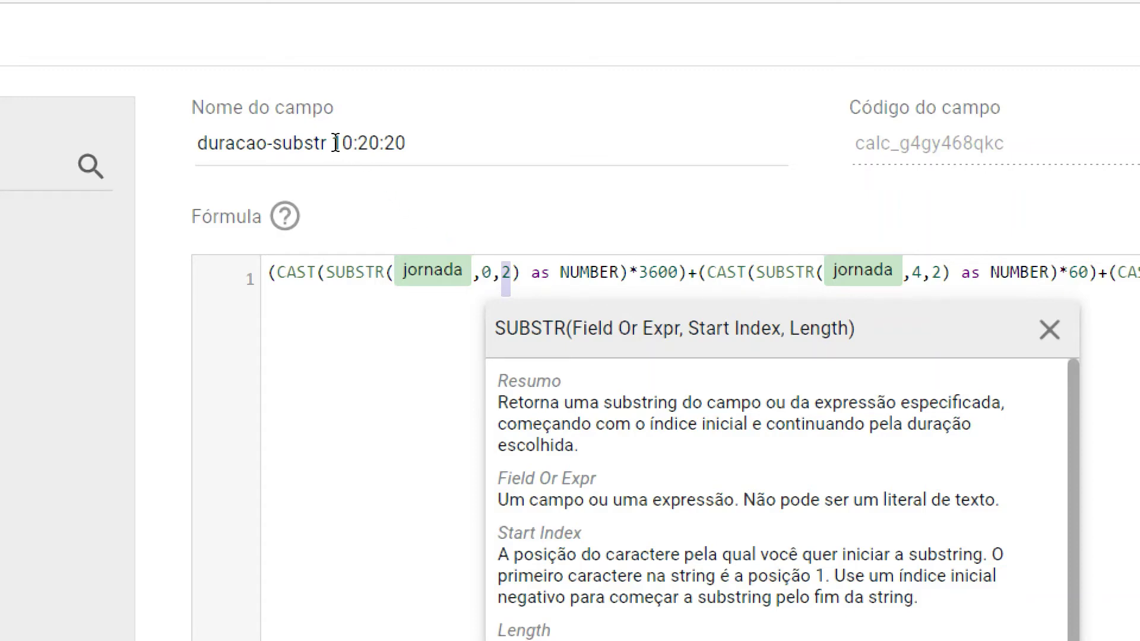
{"action": "left_click_drag", "start_coordinate": [332, 143], "coordinate": [354, 142]}
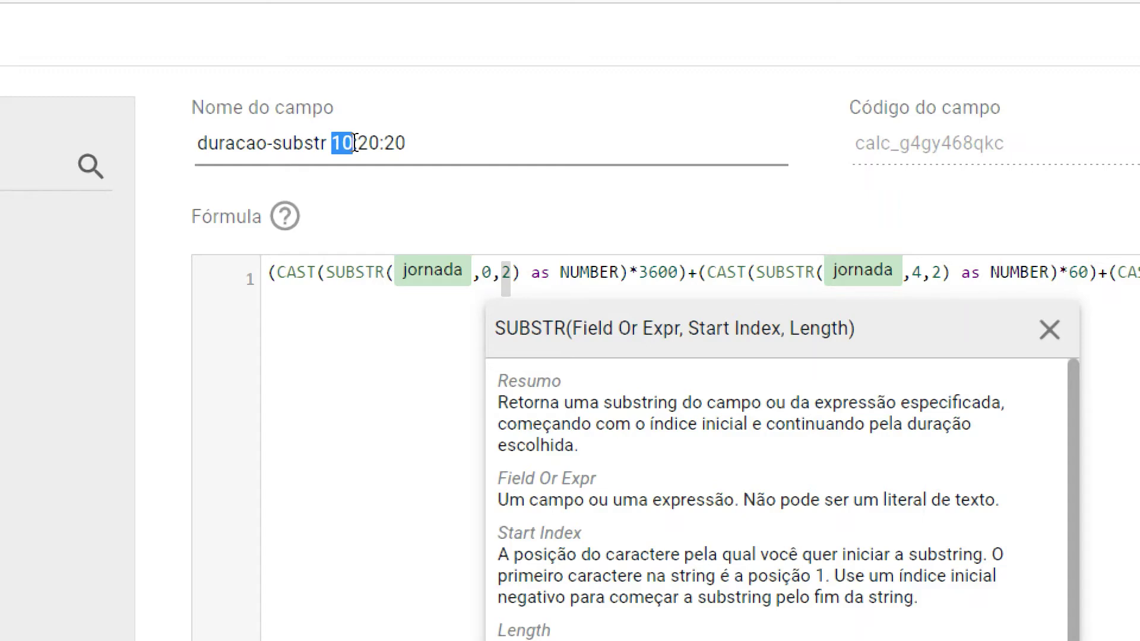
{"action": "left_click", "coordinate": [329, 273]}
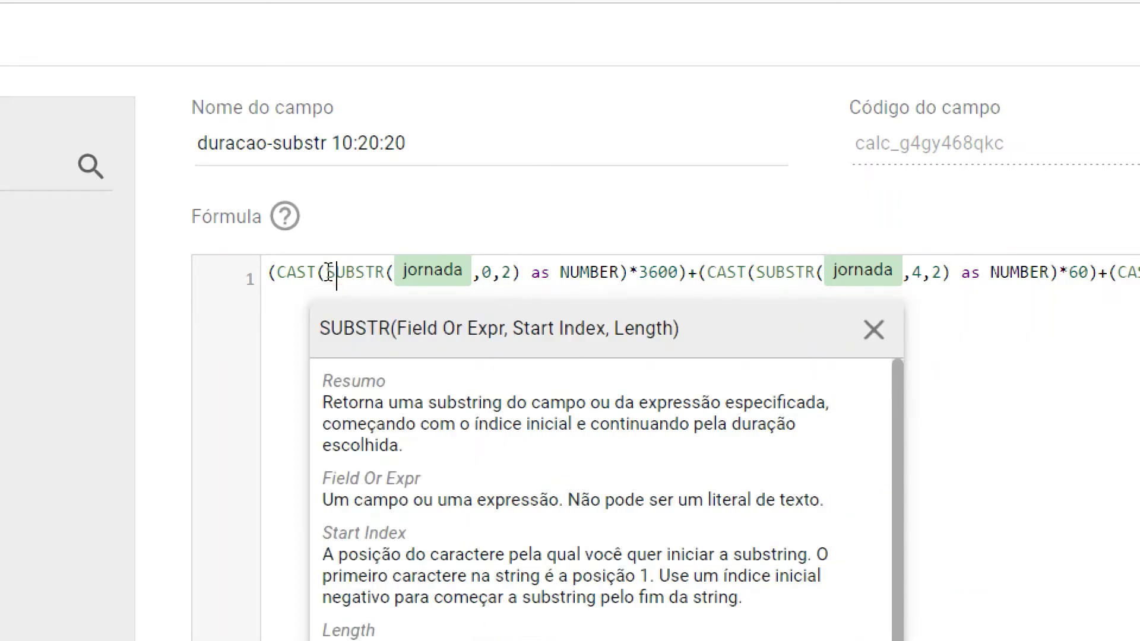
{"action": "left_click_drag", "start_coordinate": [328, 273], "coordinate": [521, 267]}
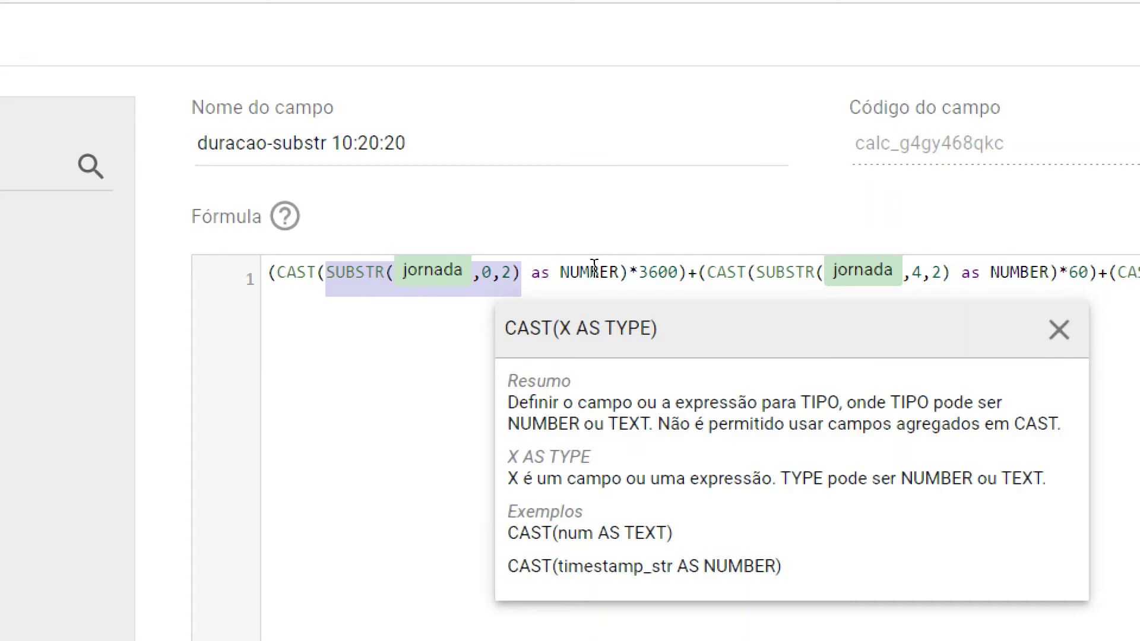
{"action": "left_click_drag", "start_coordinate": [629, 272], "coordinate": [279, 278]}
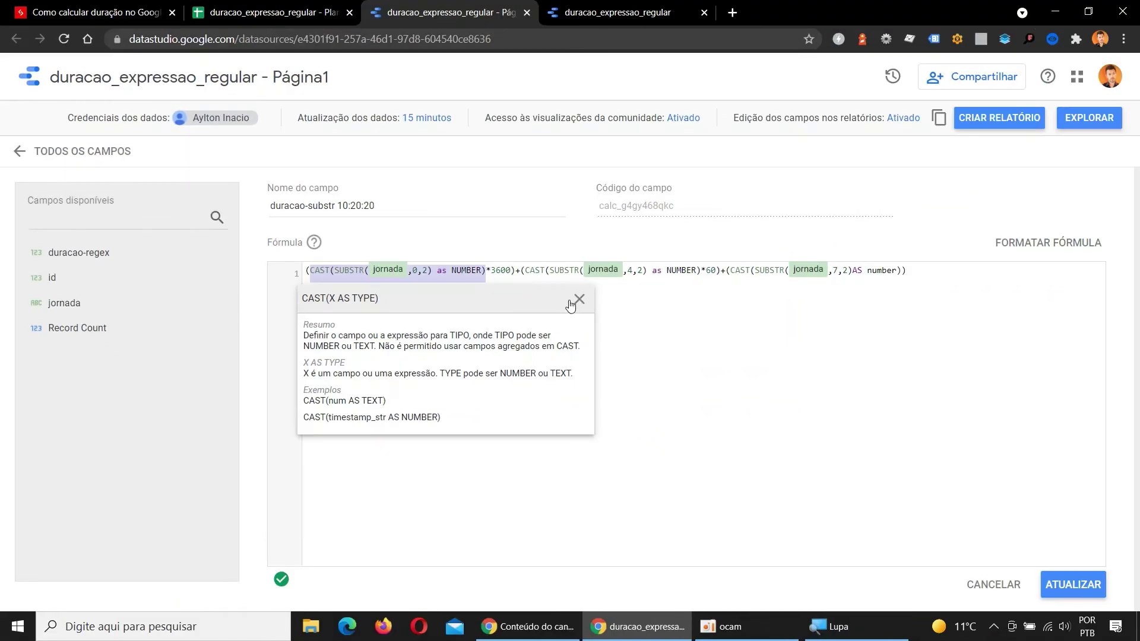
{"action": "left_click", "coordinate": [809, 329]}
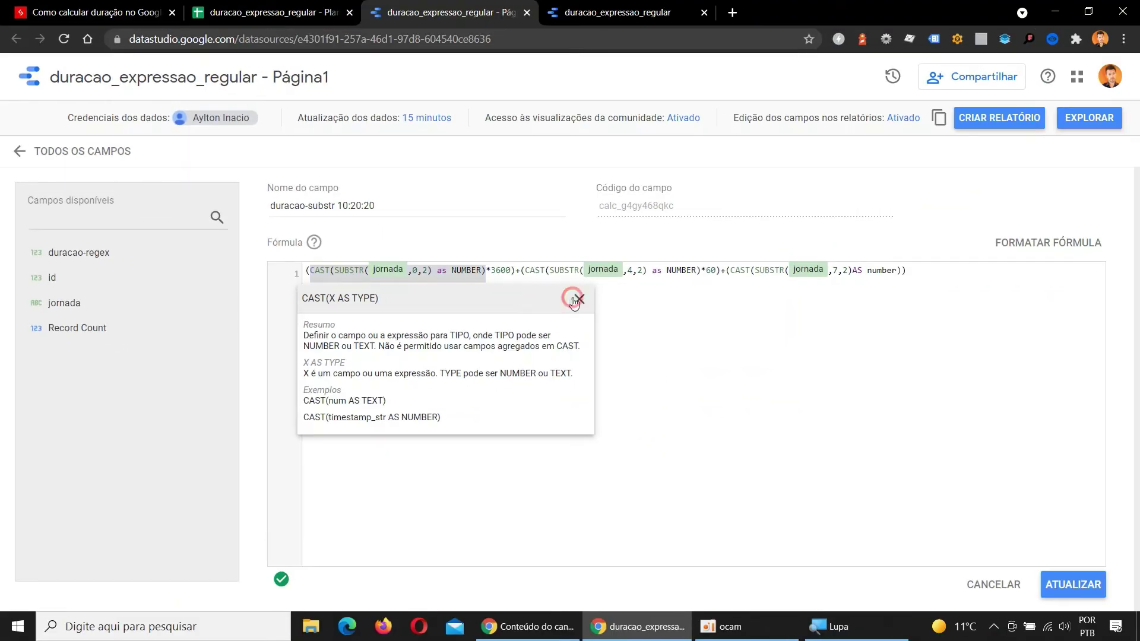
{"action": "left_click", "coordinate": [973, 585]}
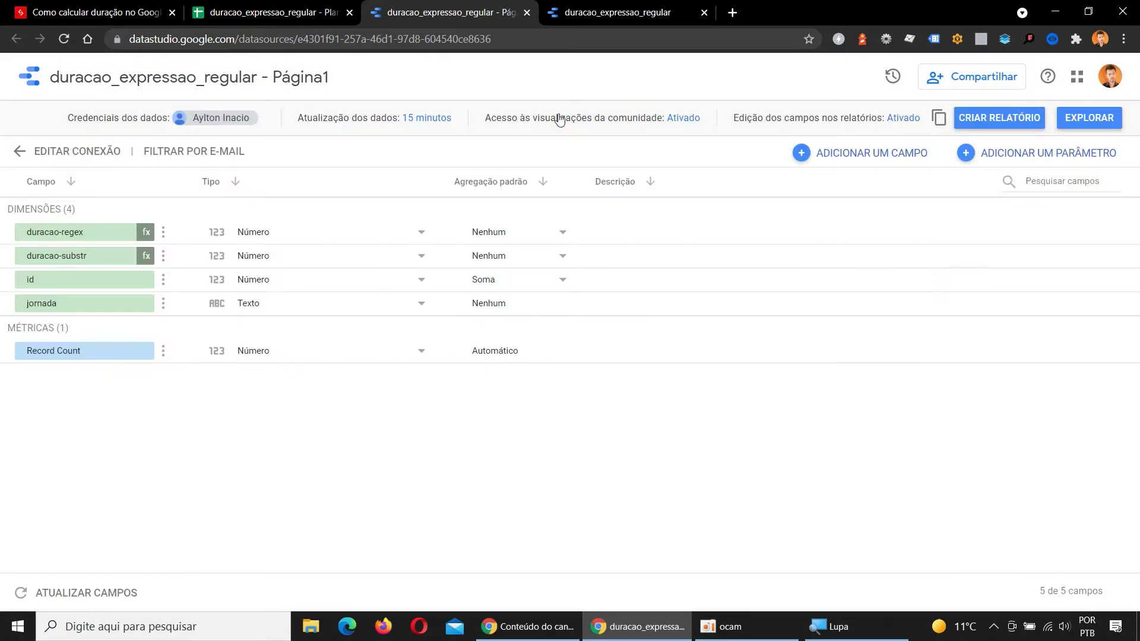
- Return to the report and select the duration table to inspect its dimension and metrics
{"action": "left_click", "coordinate": [652, 7]}
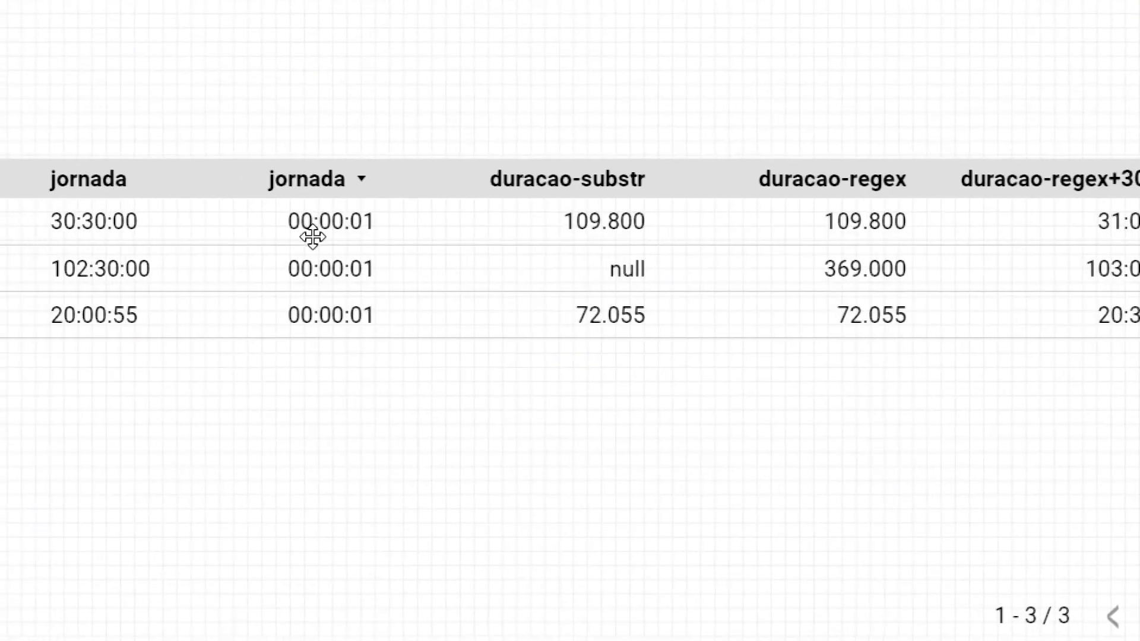
{"action": "left_click", "coordinate": [313, 238]}
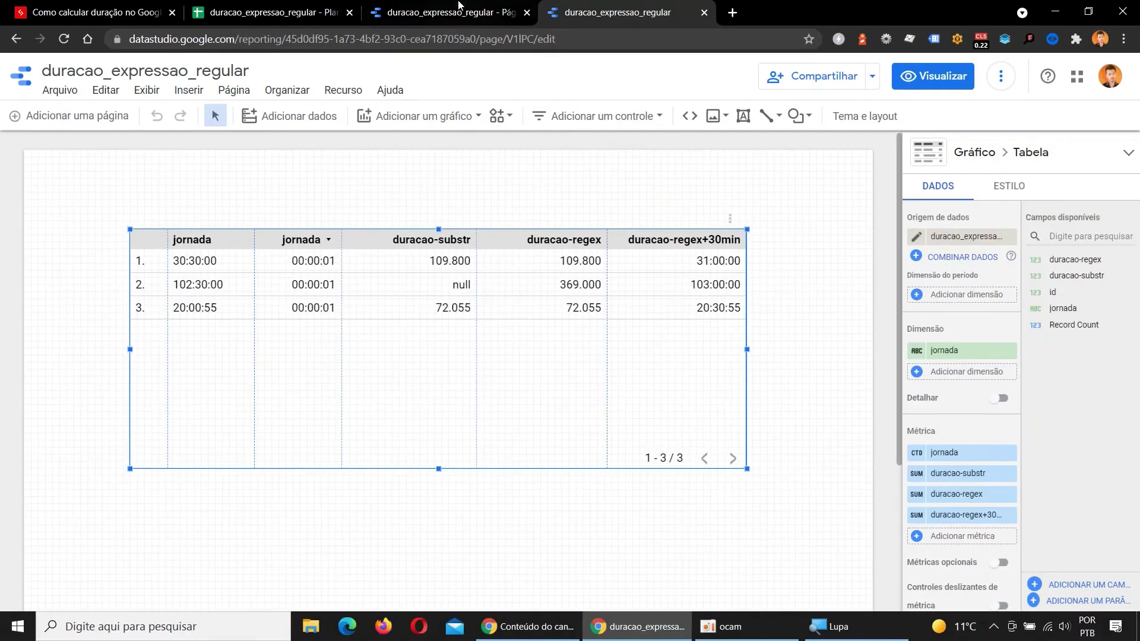
- In the data source, set the type of the duracao-substr field to Duração (s)
{"action": "left_click", "coordinate": [445, 5]}
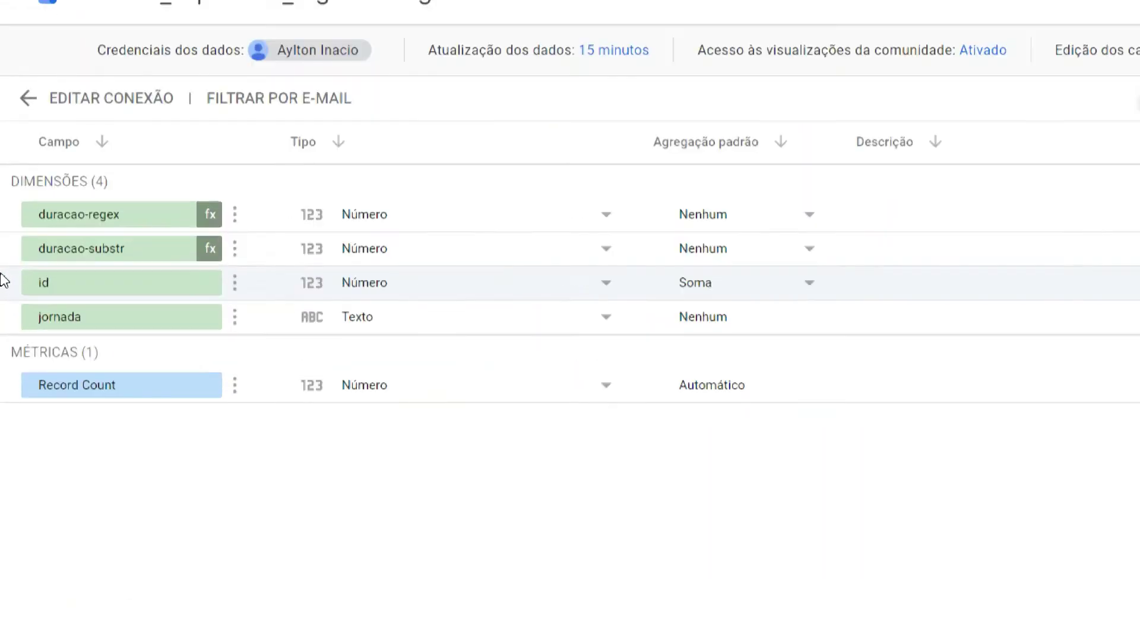
{"action": "left_click", "coordinate": [579, 248]}
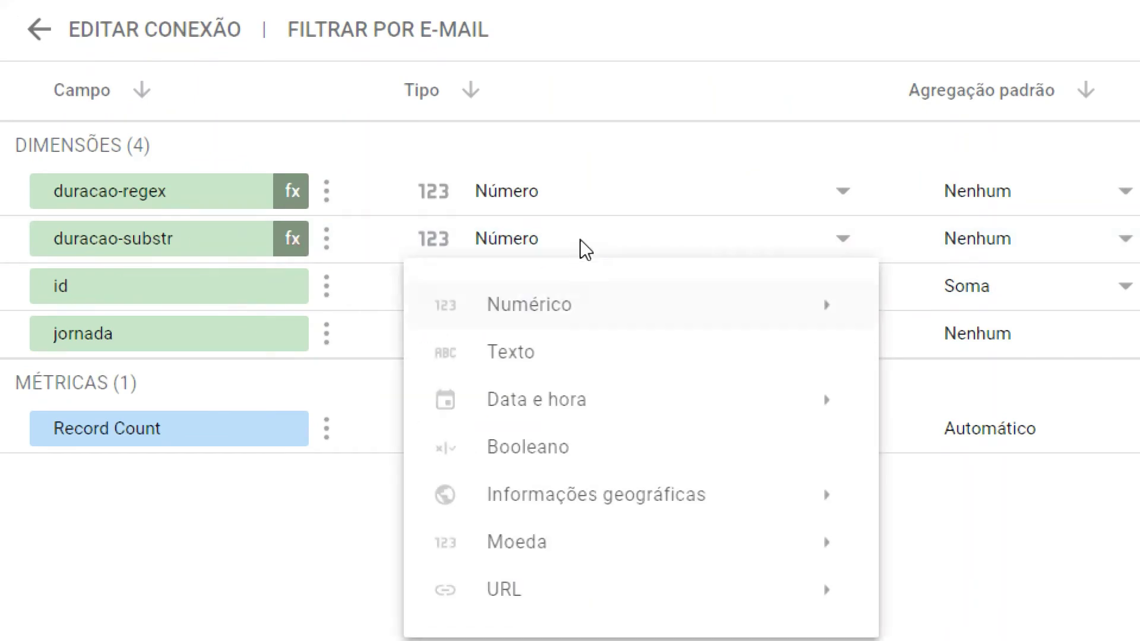
{"action": "mouse_move", "coordinate": [644, 315]}
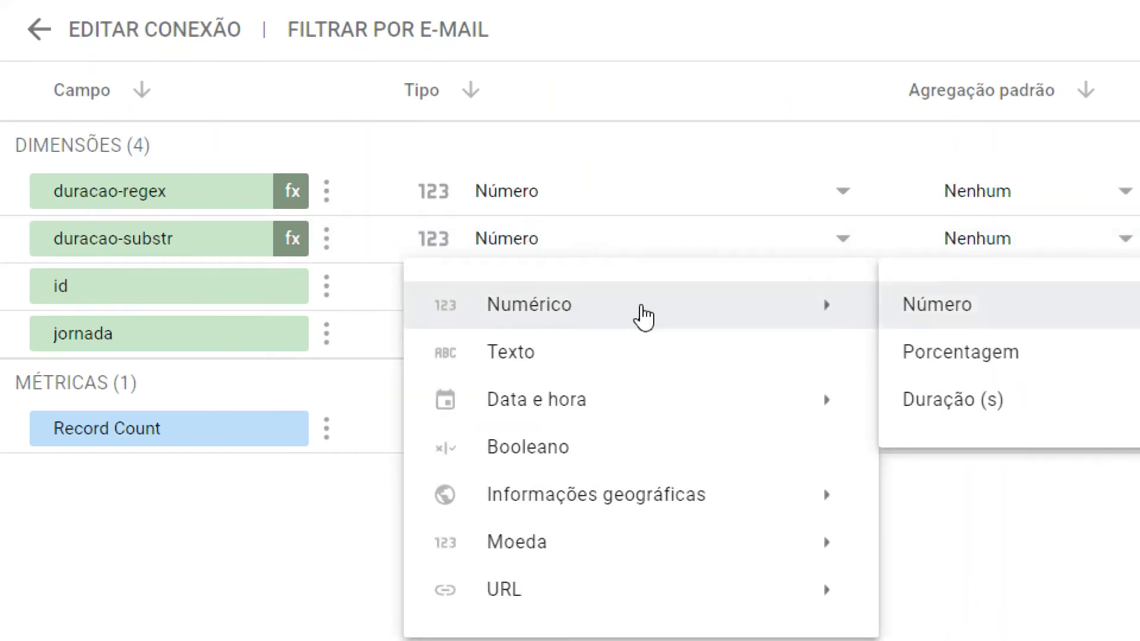
{"action": "left_click", "coordinate": [986, 409]}
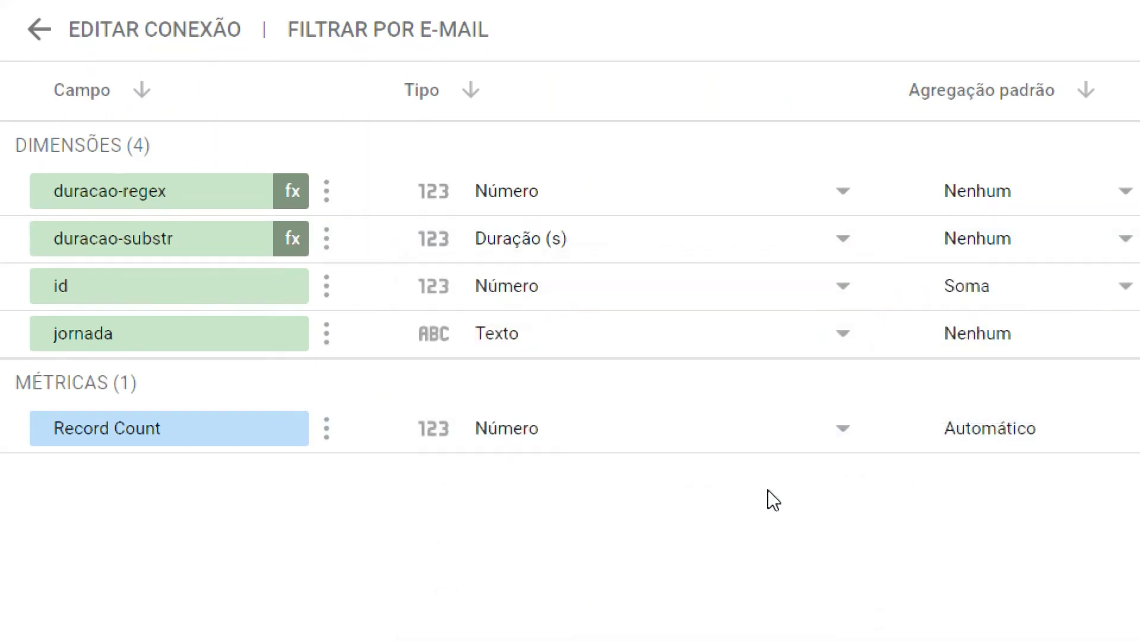
- In the report, set the type of the table's duracao-substr metric to Duração (s) and close its settings
{"action": "left_click", "coordinate": [598, 8]}
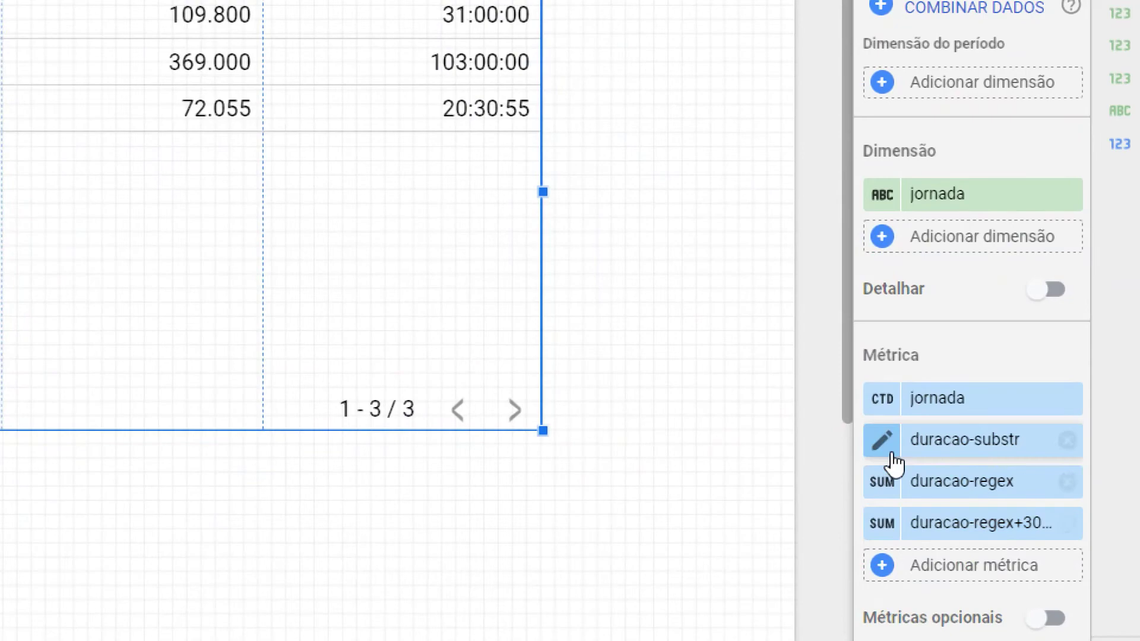
{"action": "left_click", "coordinate": [893, 454]}
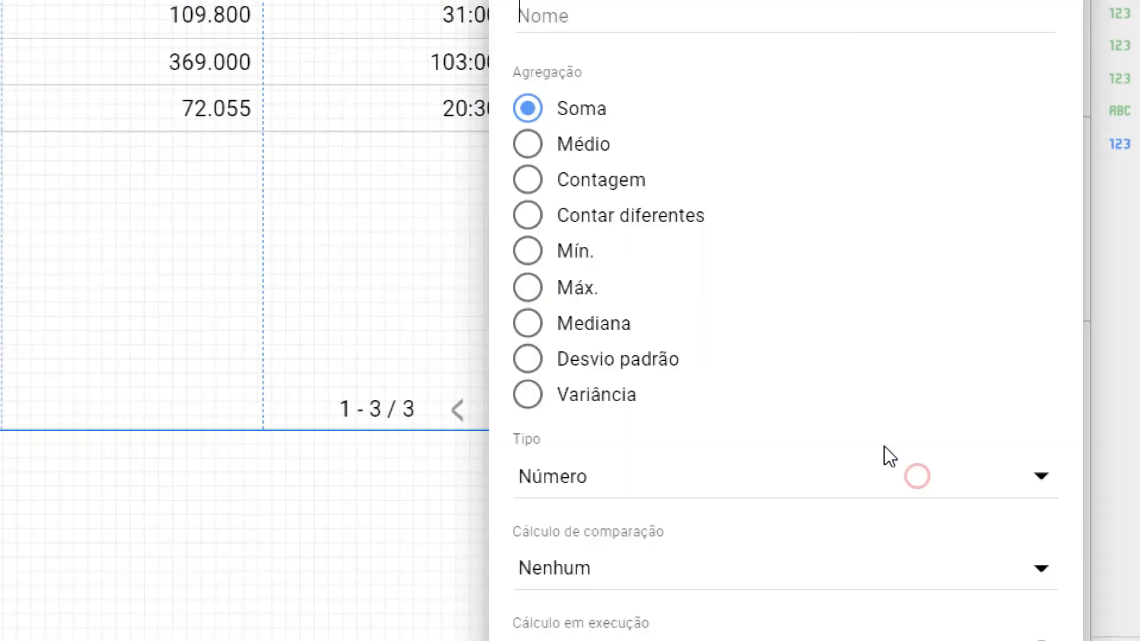
{"action": "left_click", "coordinate": [597, 492]}
{"action": "mouse_move", "coordinate": [601, 493]}
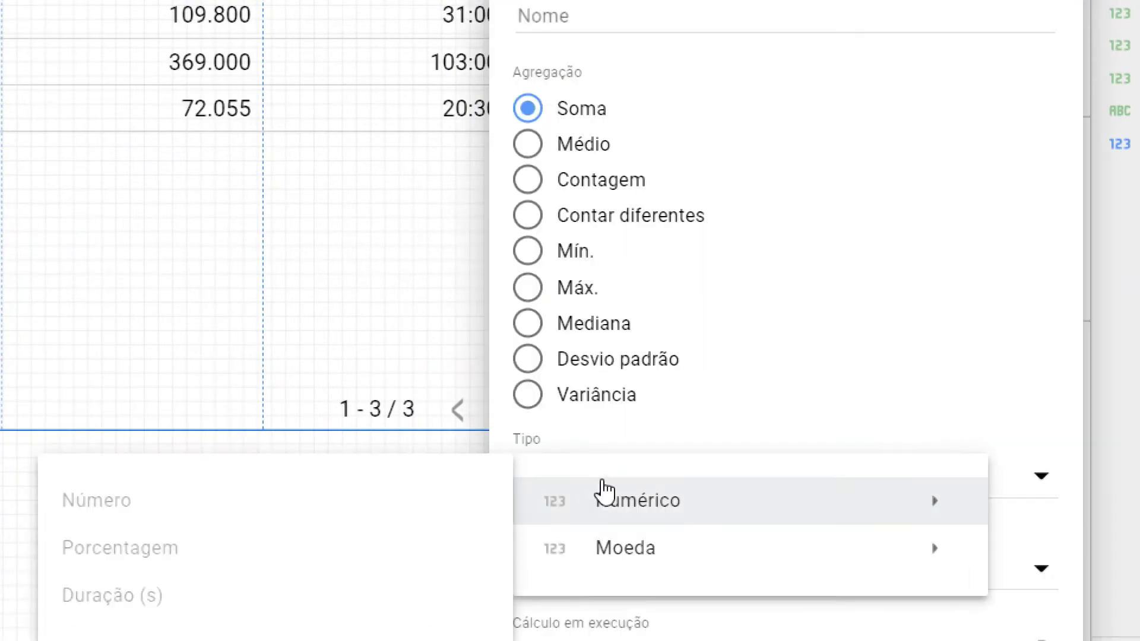
{"action": "left_click", "coordinate": [143, 600]}
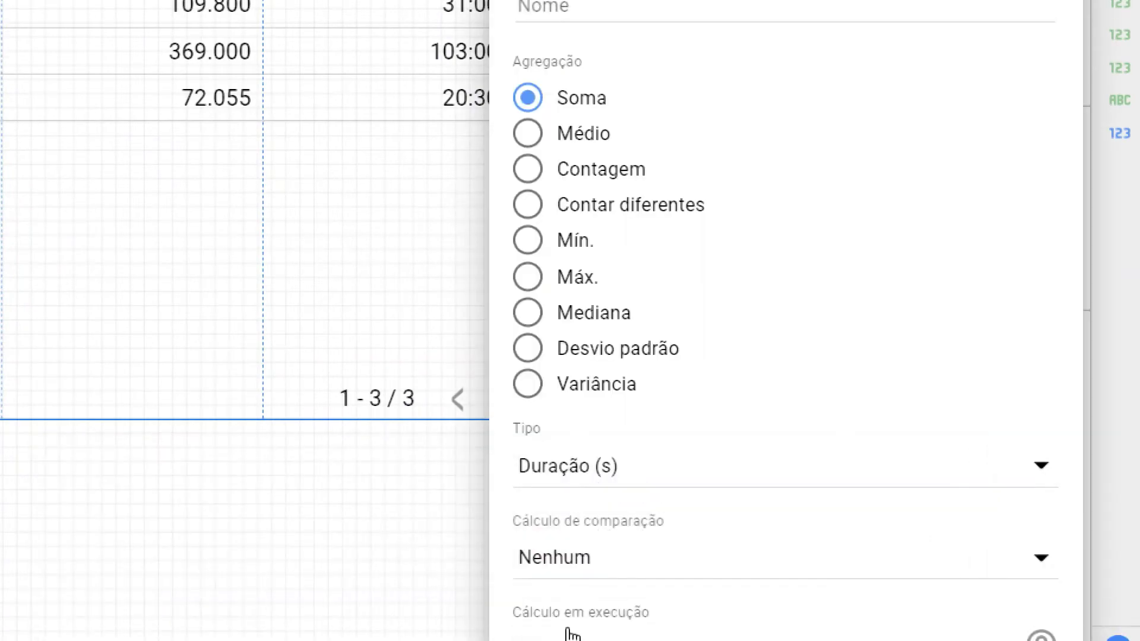
{"action": "key", "text": "super+minus"}
{"action": "left_click", "coordinate": [508, 527]}
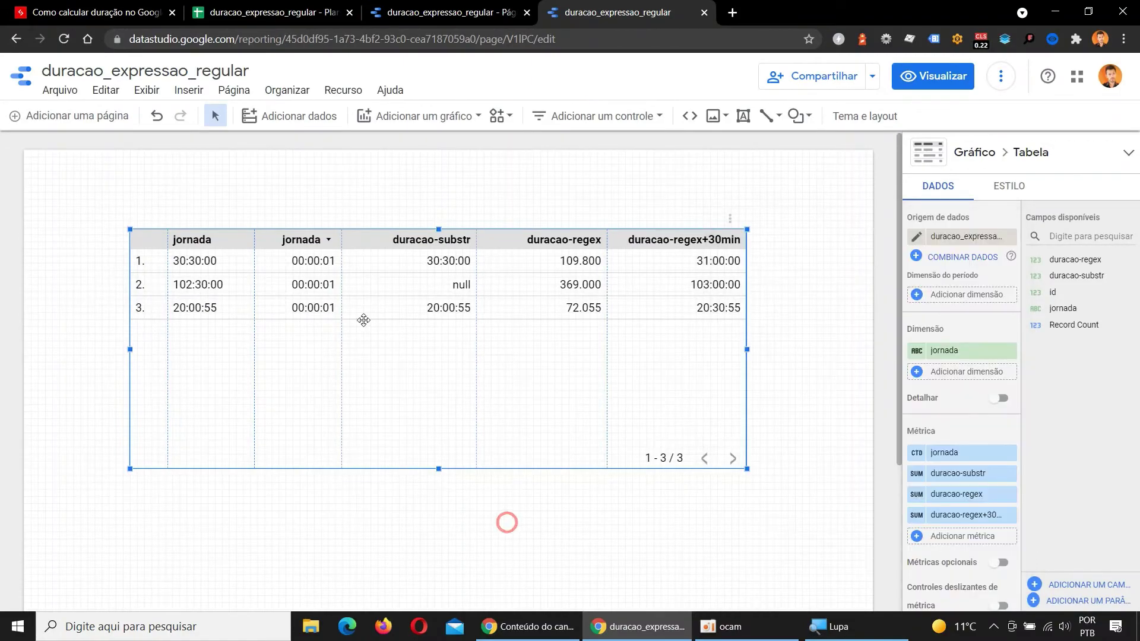
{"action": "key", "text": "super+plus"}
- Open the duracao-regex calculated field in the data source and examine the first REGEXP_EXTRACT function in its formula
{"action": "left_click", "coordinate": [429, 12]}
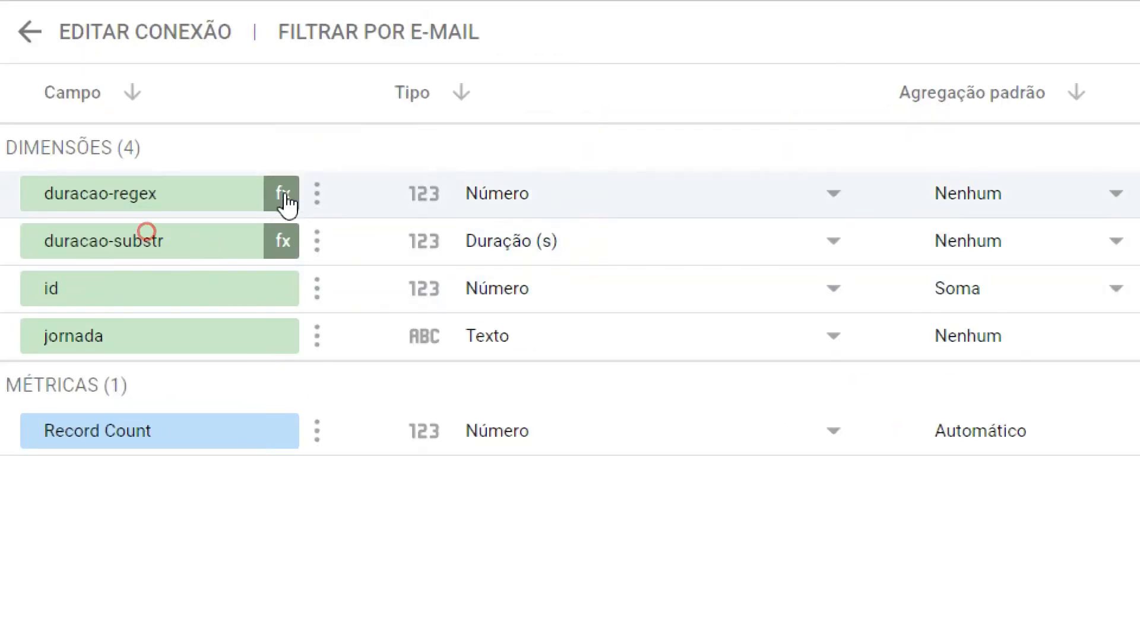
{"action": "left_click", "coordinate": [284, 194]}
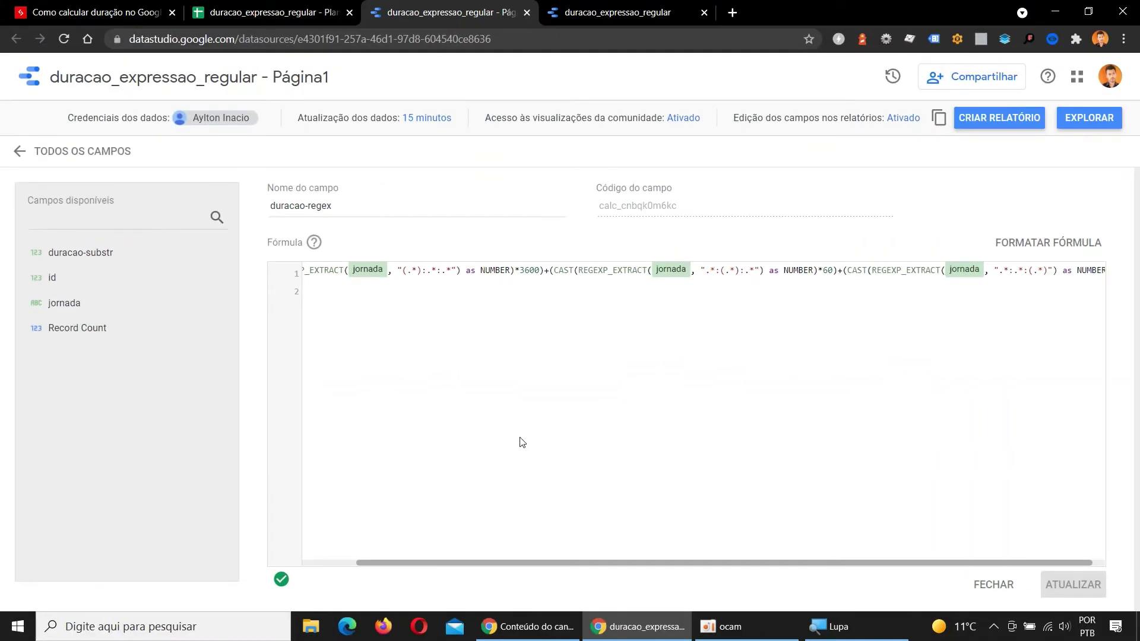
{"action": "left_click_drag", "start_coordinate": [532, 562], "coordinate": [433, 569]}
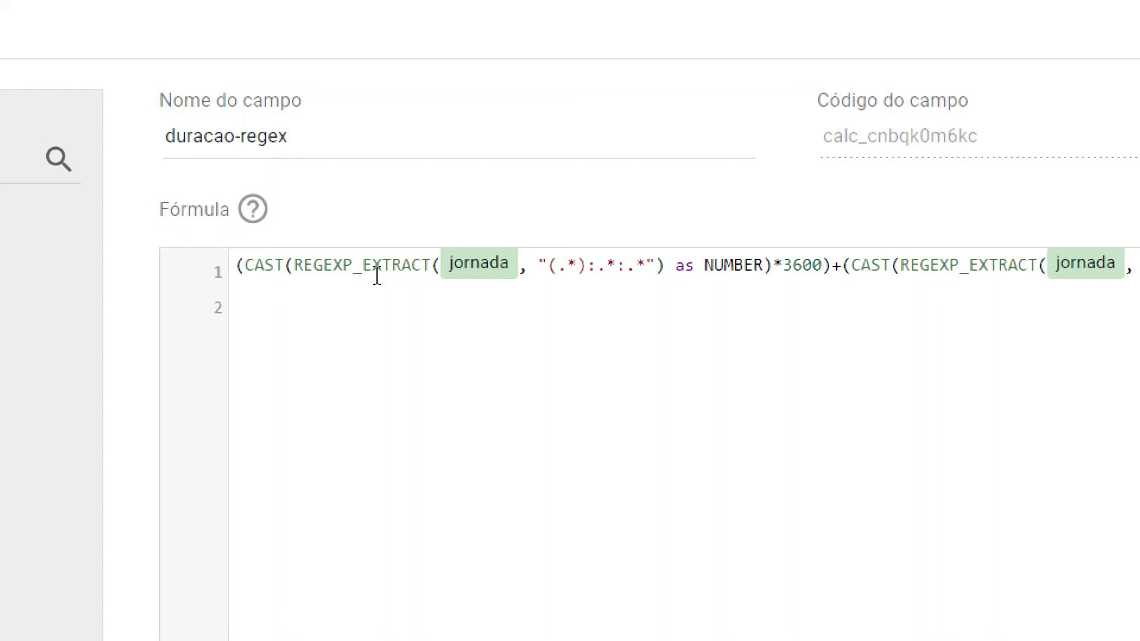
{"action": "double_click", "coordinate": [344, 265]}
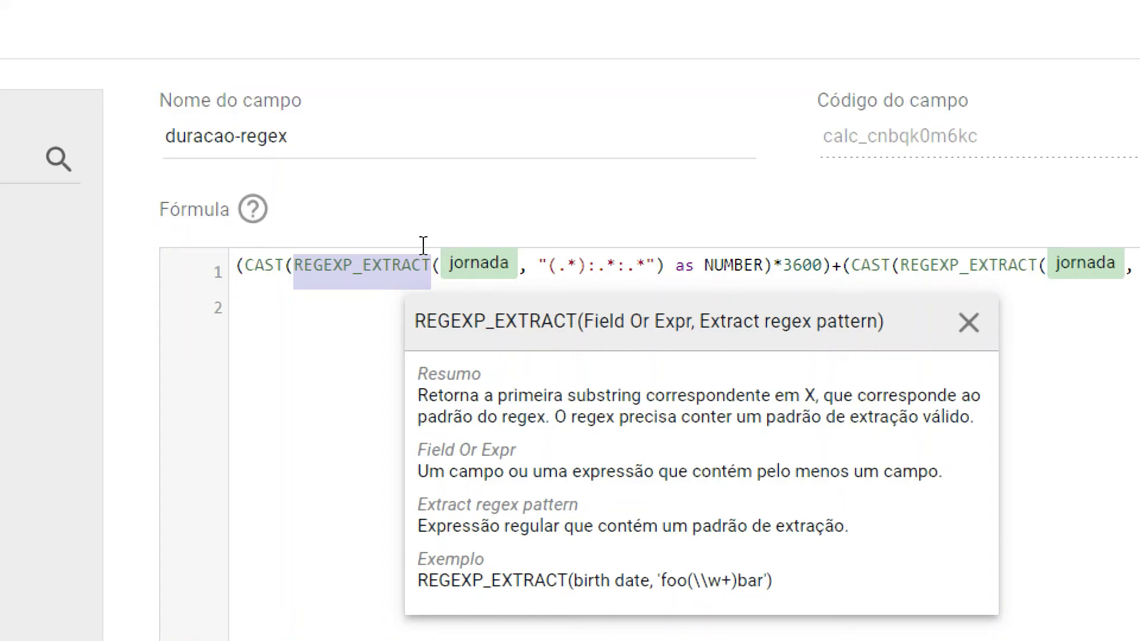
- Append the sample times 200:20:20 and 1:50:30 to the name of the duracao-regex field
{"action": "left_click", "coordinate": [367, 140]}
{"action": "type", "text": "200"}
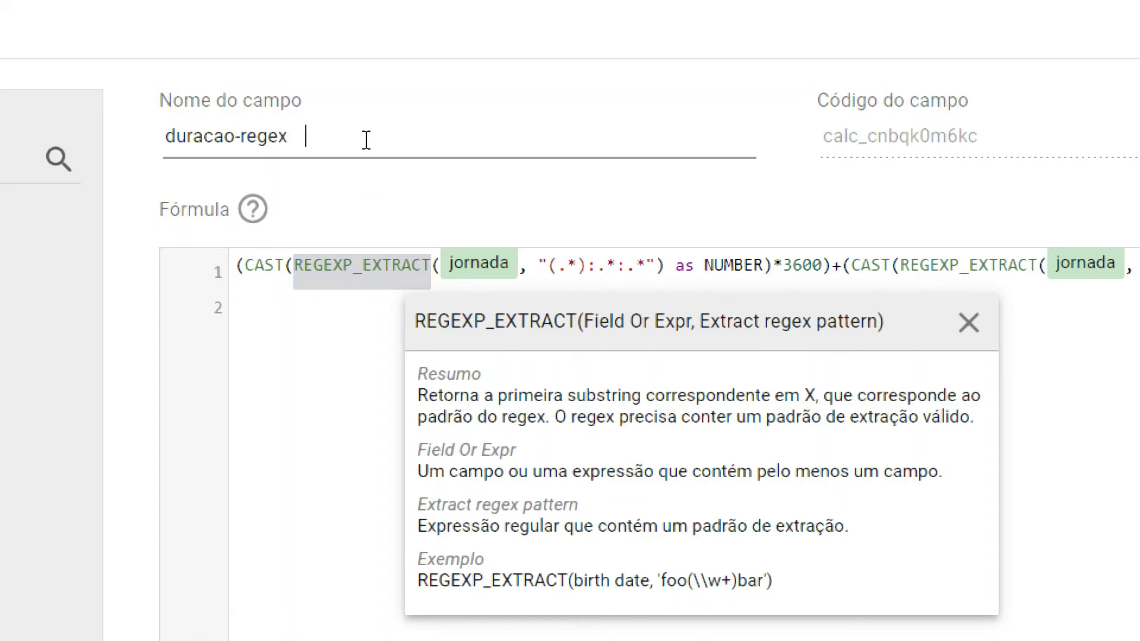
{"action": "type", "text": ":20:20       1:50:30"}
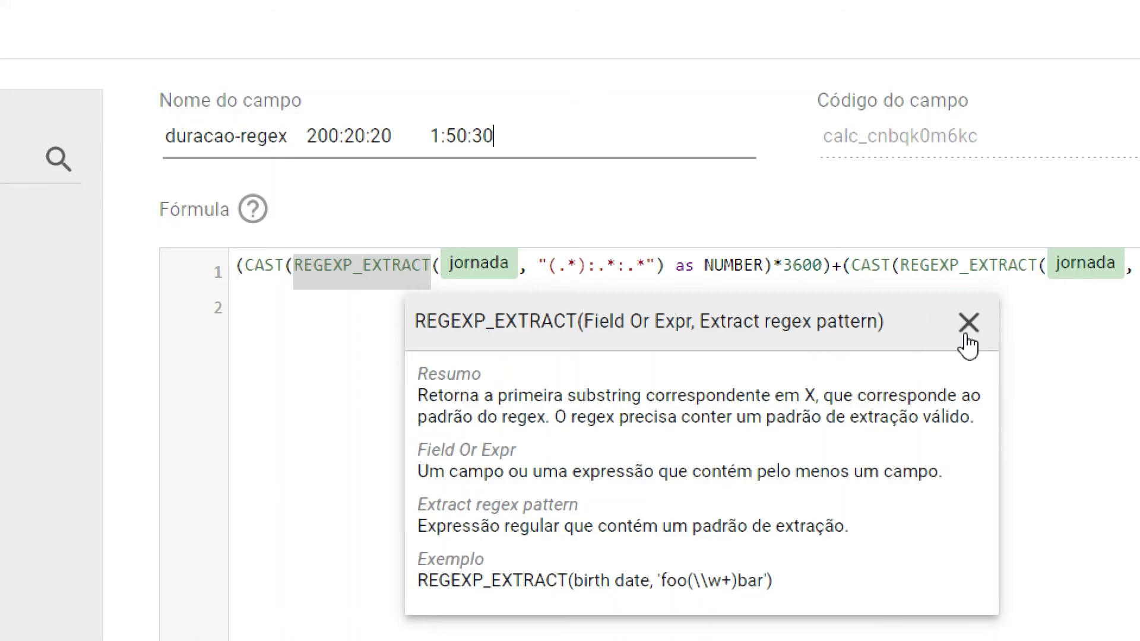
- Examine the wildcards and colon separators in the first REGEXP_EXTRACT pattern of the duracao-regex formula
{"action": "left_click", "coordinate": [840, 266]}
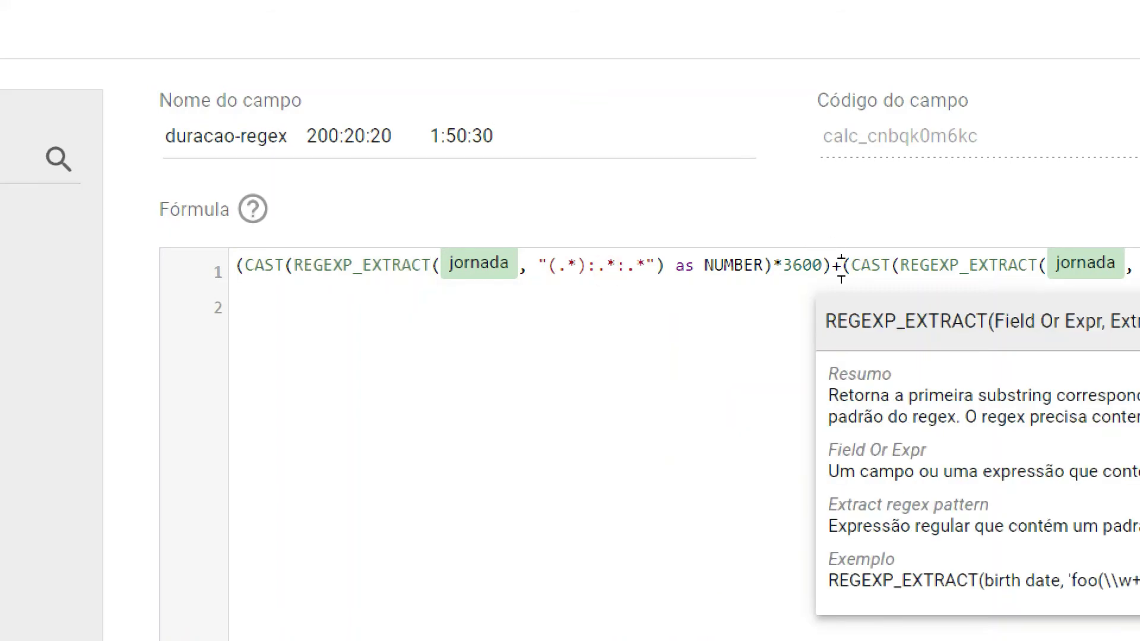
{"action": "double_click", "coordinate": [336, 261]}
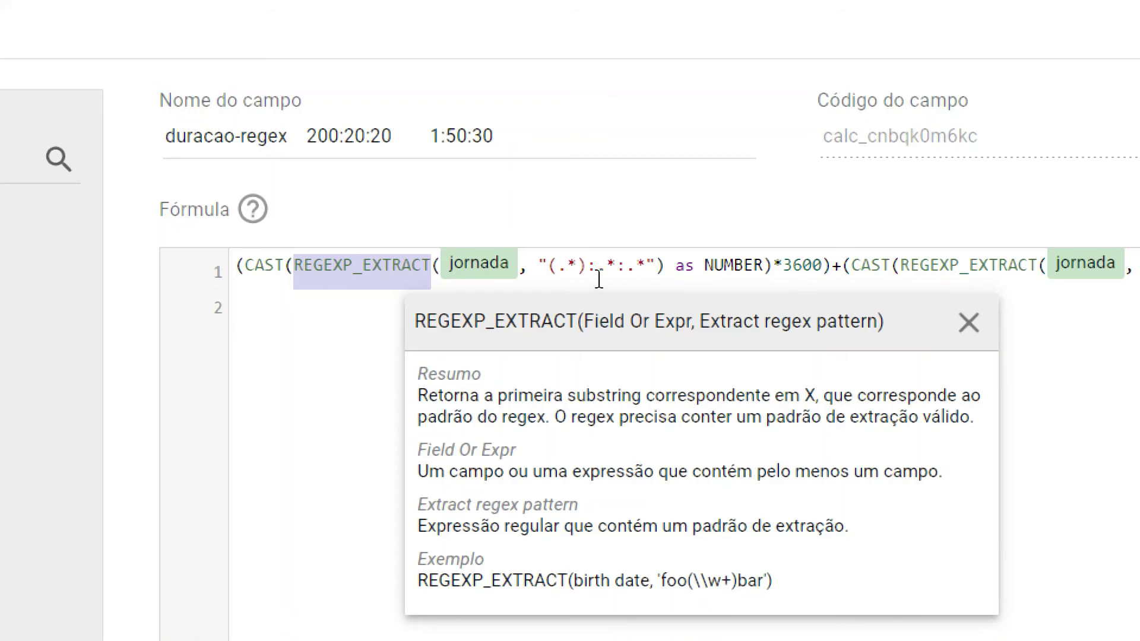
{"action": "left_click_drag", "start_coordinate": [597, 272], "coordinate": [615, 269]}
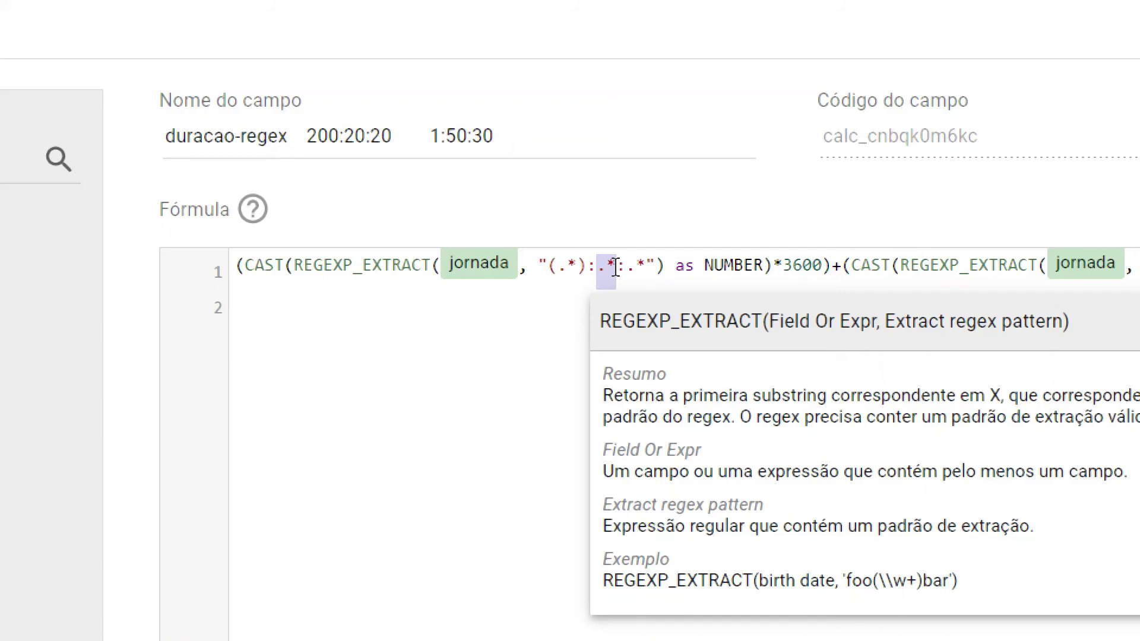
{"action": "left_click", "coordinate": [555, 269]}
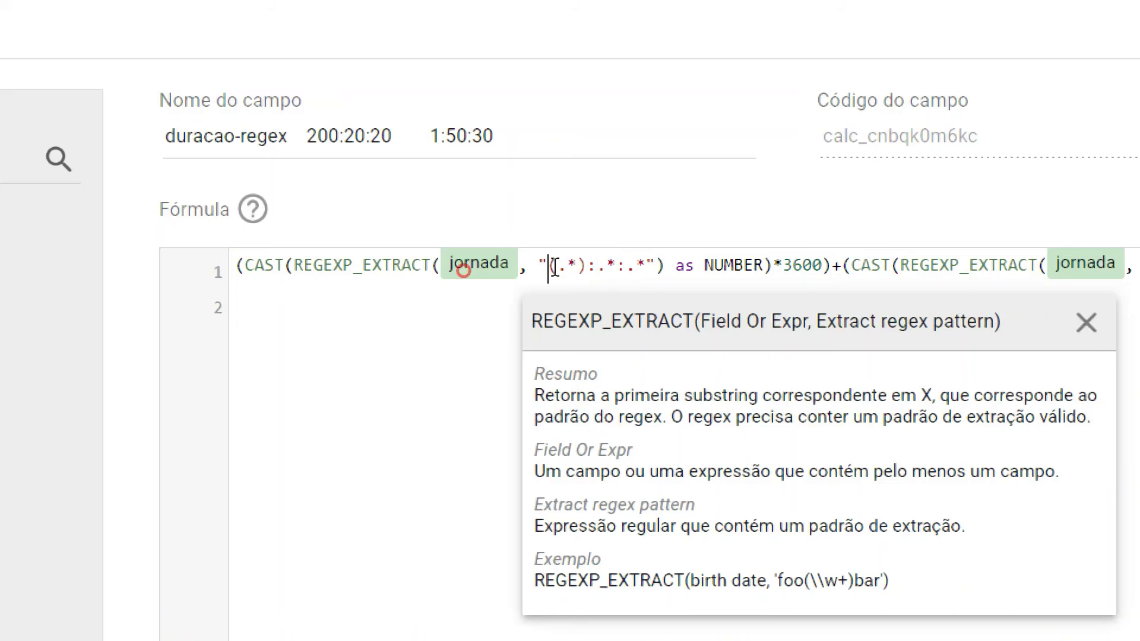
{"action": "double_click", "coordinate": [592, 266]}
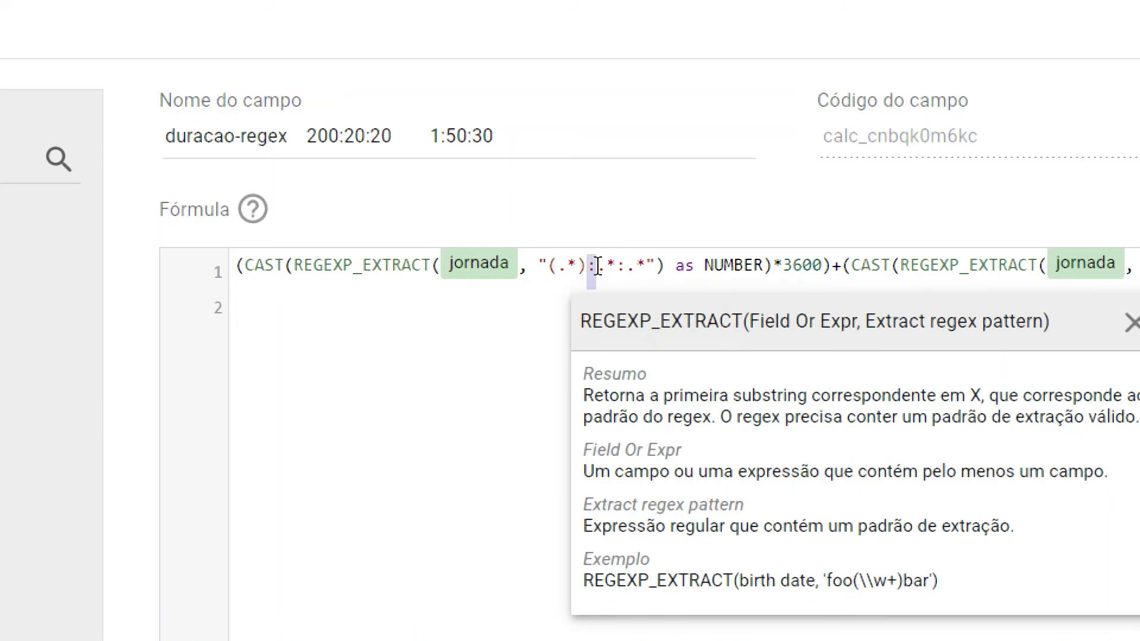
{"action": "double_click", "coordinate": [621, 265]}
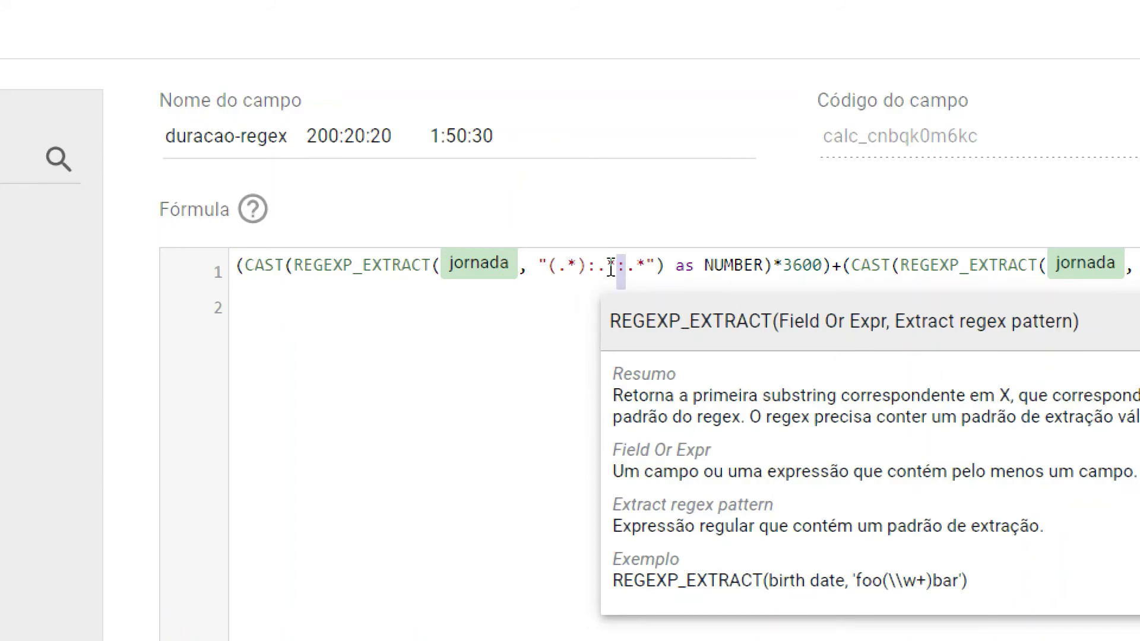
{"action": "left_click", "coordinate": [639, 266]}
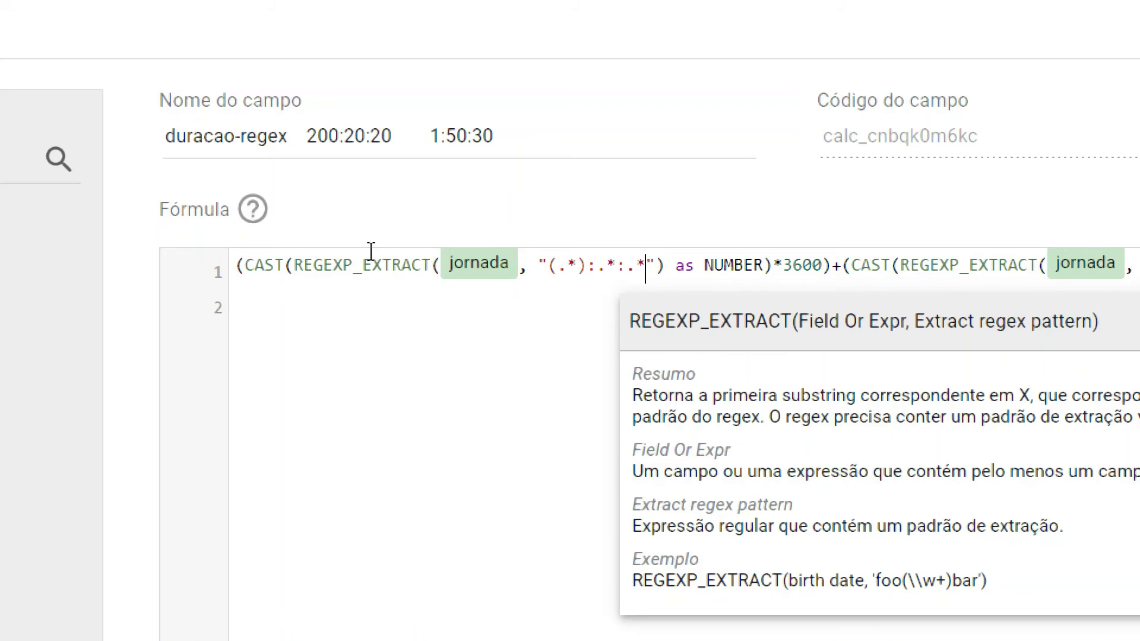
- Examine the (.*) capture groups that extract the hours, minutes and seconds in the duracao-regex formula
{"action": "mouse_move", "coordinate": [625, 265]}
{"action": "left_mouse_down"}
{"action": "mouse_move", "coordinate": [647, 264]}
{"action": "mouse_move", "coordinate": [605, 264]}
{"action": "mouse_move", "coordinate": [616, 262]}
{"action": "left_mouse_up"}
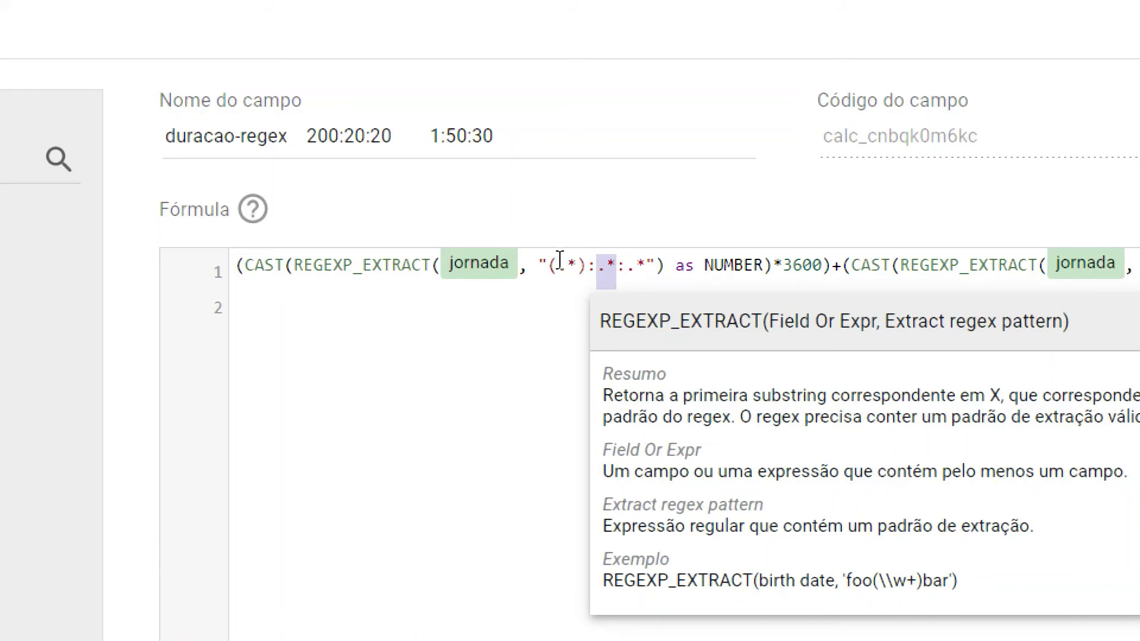
{"action": "left_click_drag", "start_coordinate": [558, 265], "coordinate": [576, 261]}
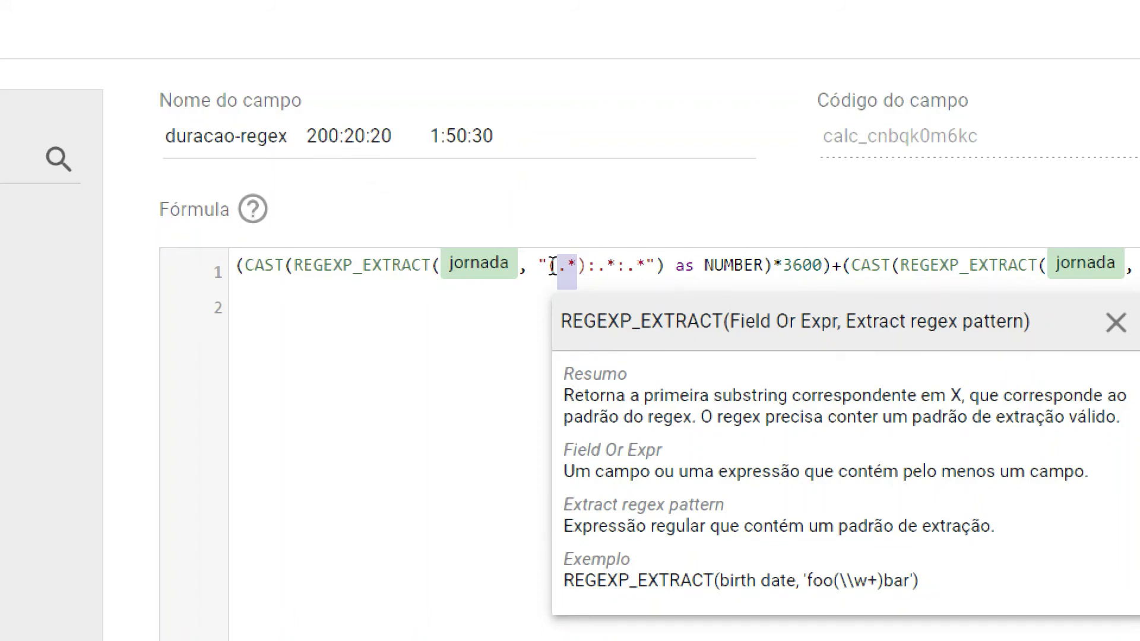
{"action": "left_click_drag", "start_coordinate": [548, 265], "coordinate": [588, 266]}
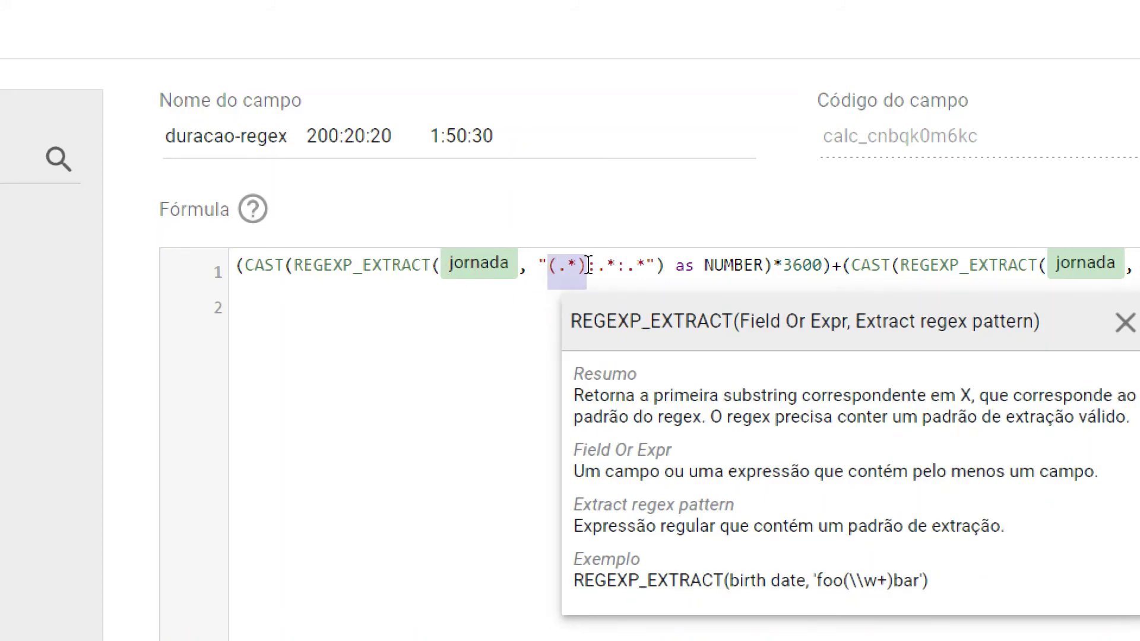
{"action": "left_click", "coordinate": [802, 265]}
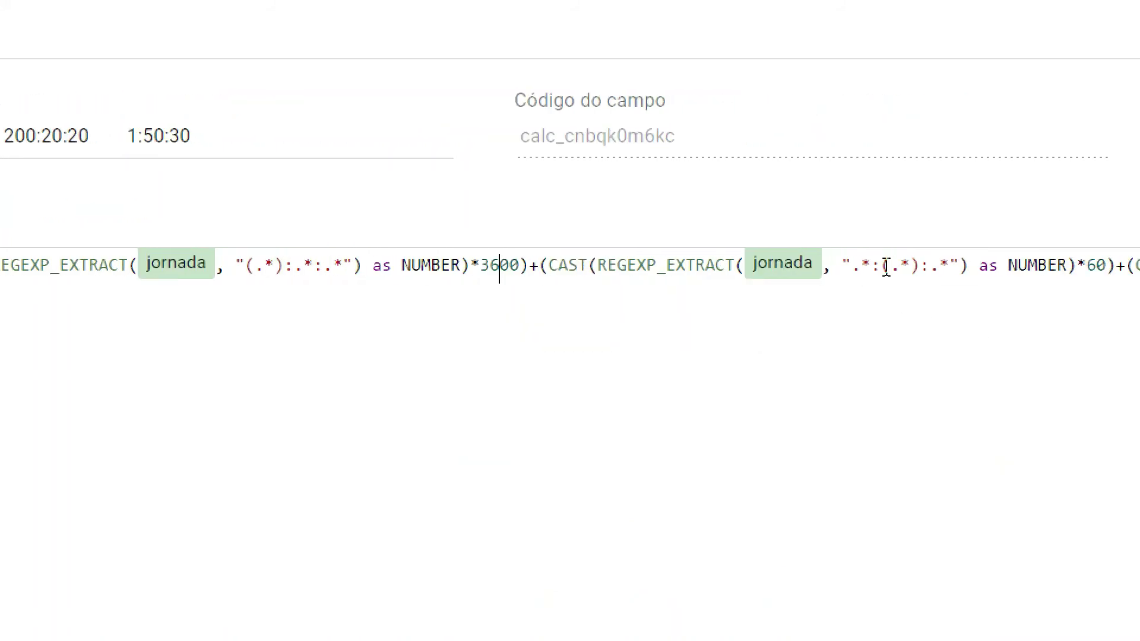
{"action": "left_click_drag", "start_coordinate": [881, 265], "coordinate": [919, 263]}
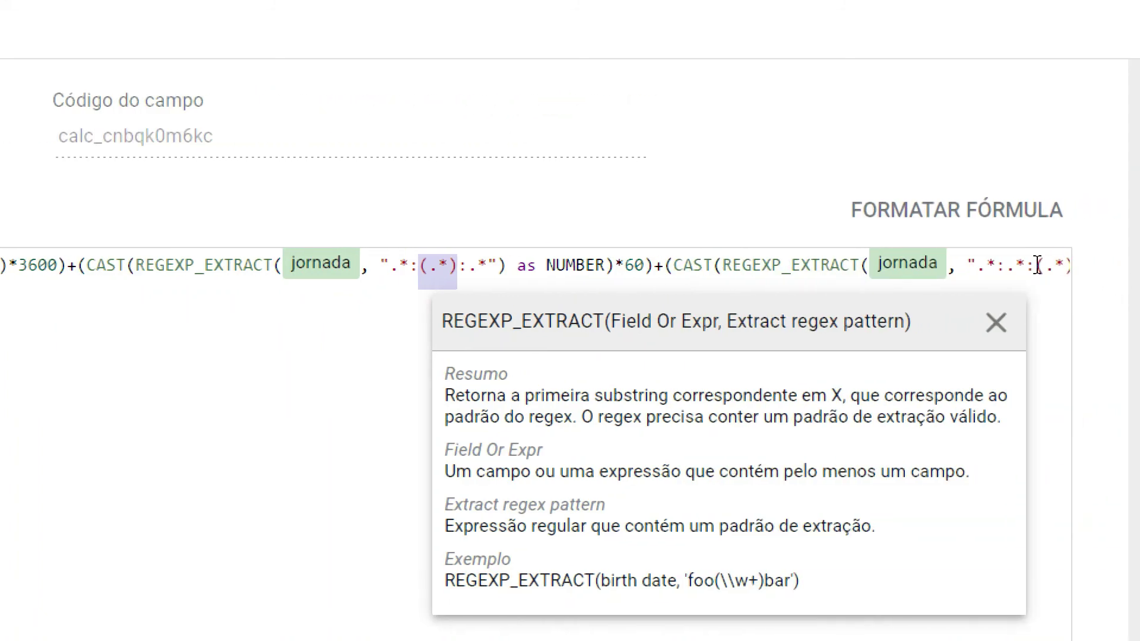
{"action": "left_click_drag", "start_coordinate": [1038, 265], "coordinate": [997, 266]}
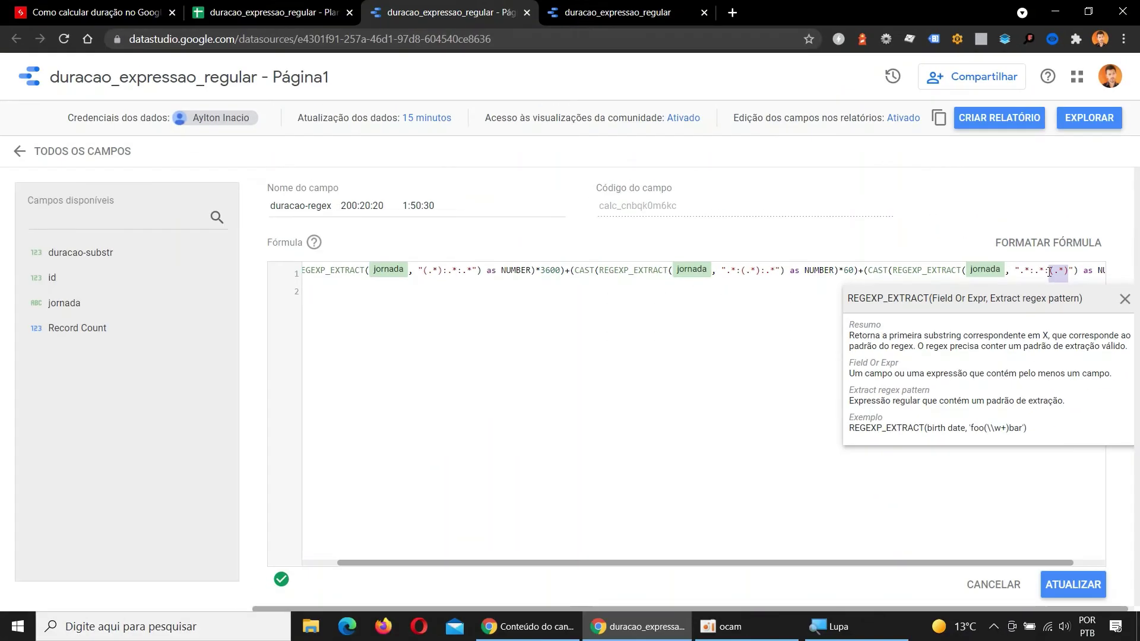
- Remove the sample times from the field name, leaving only duracao-regex
{"action": "left_click", "coordinate": [465, 199]}
{"action": "key", "text": "BackSpace"}
{"action": "key", "text": "BackSpace"}
{"action": "key", "text": "BackSpace"}
{"action": "key", "text": "BackSpace"}
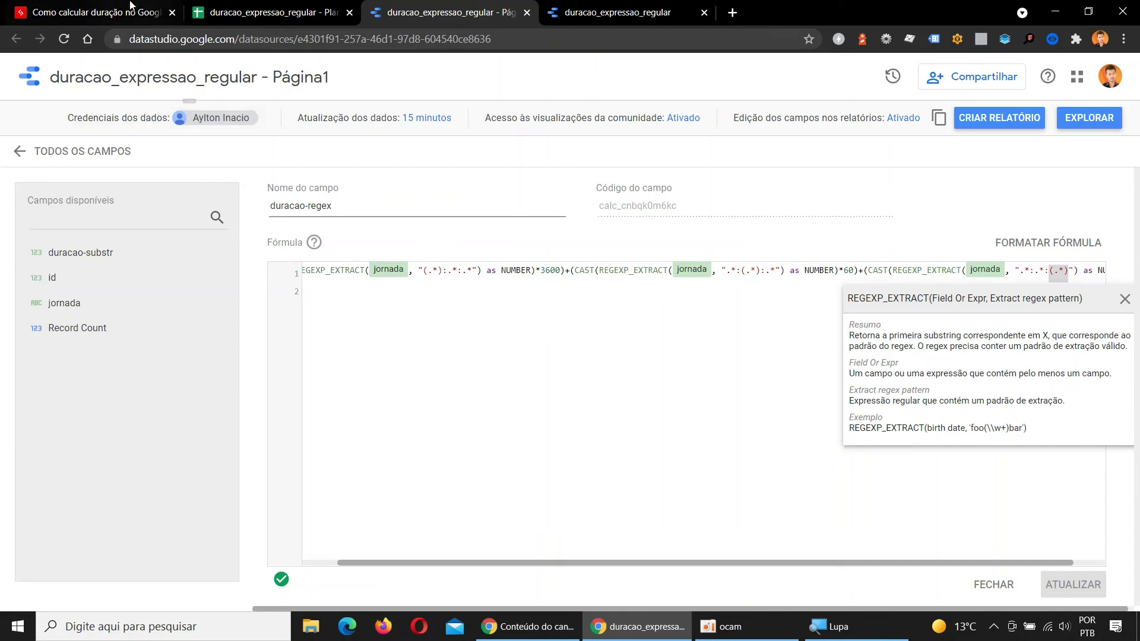
- Review the SUBSTR and REGEXP_EXTRACT formulas in the blog article on calculating duration, and return to the report
{"action": "left_click", "coordinate": [101, 12]}
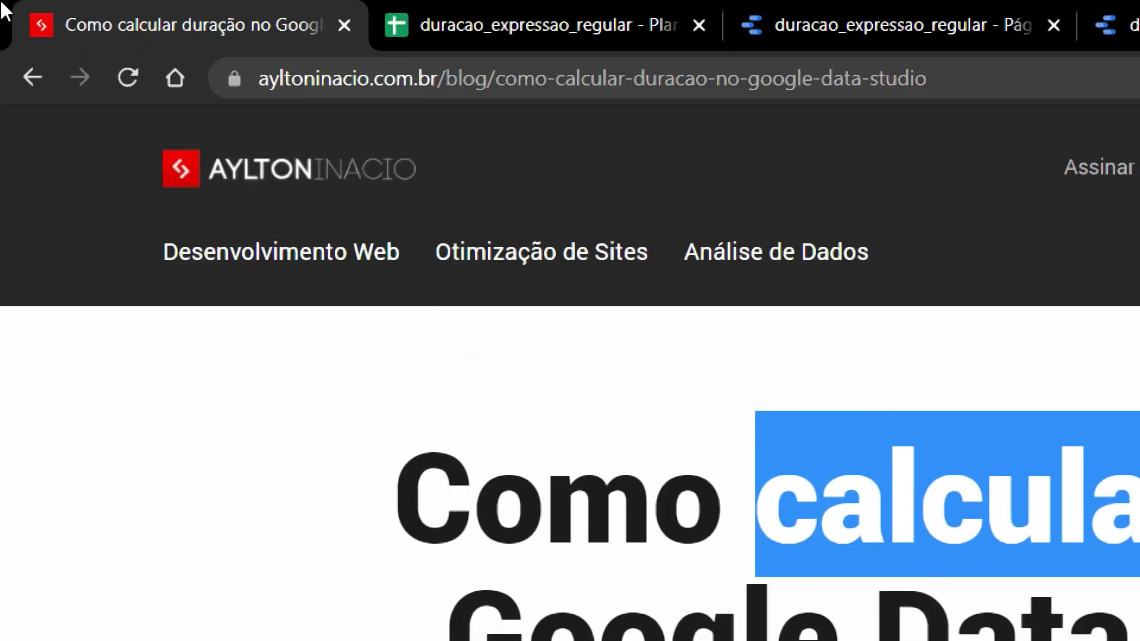
{"action": "left_click", "coordinate": [82, 426]}
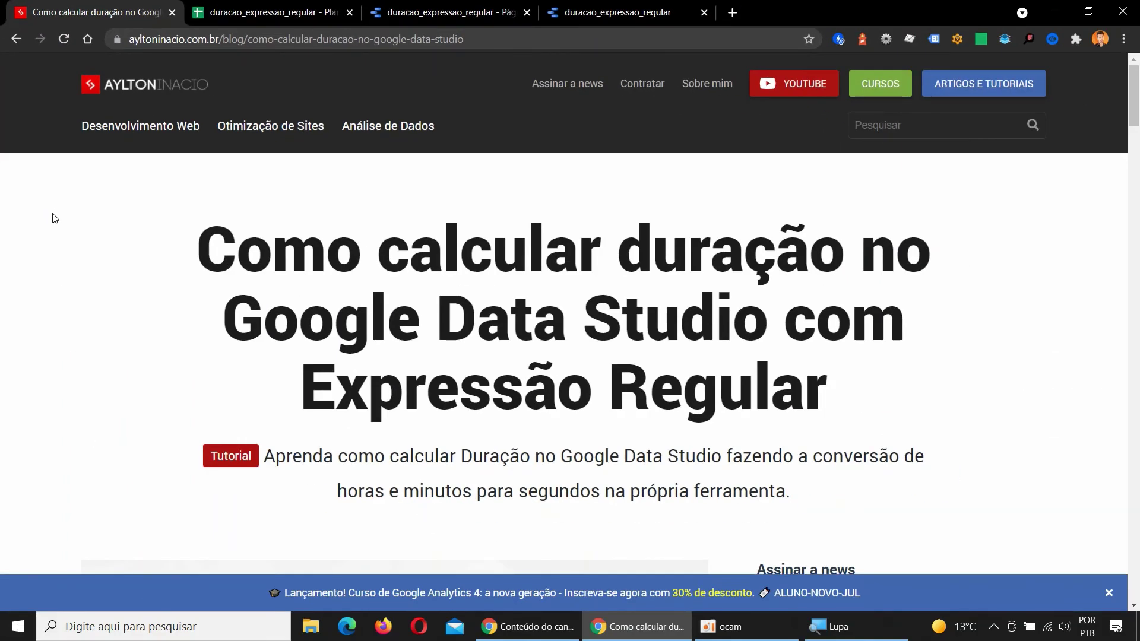
{"action": "scroll", "coordinate": [28, 315], "scroll_direction": "down", "scroll_amount": 20}
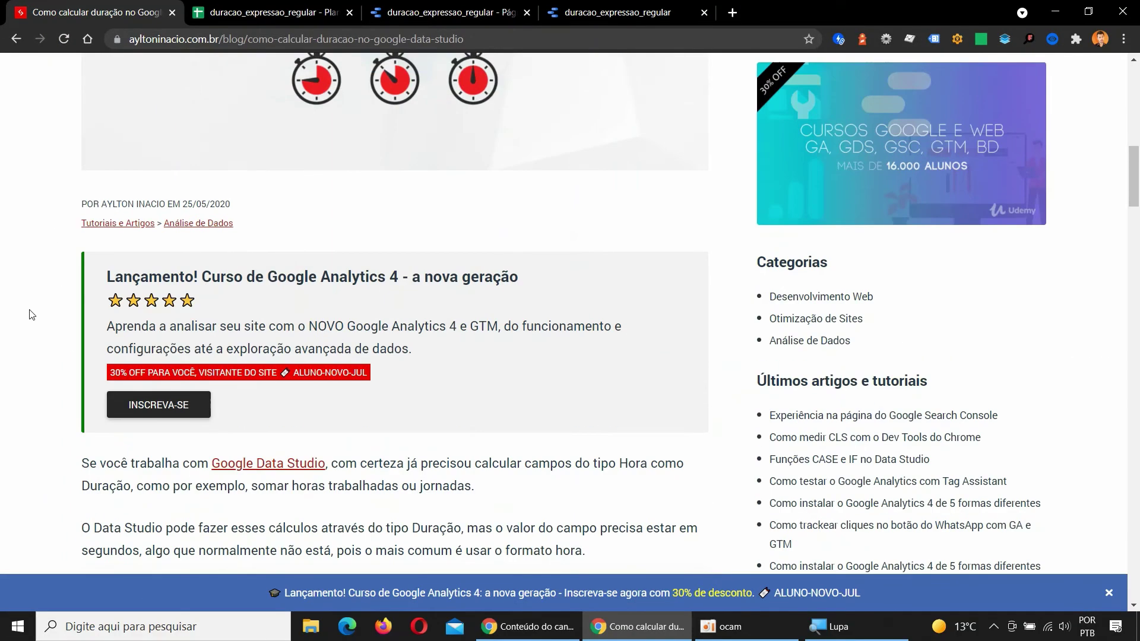
{"action": "scroll", "coordinate": [28, 315], "scroll_direction": "down", "scroll_amount": 3}
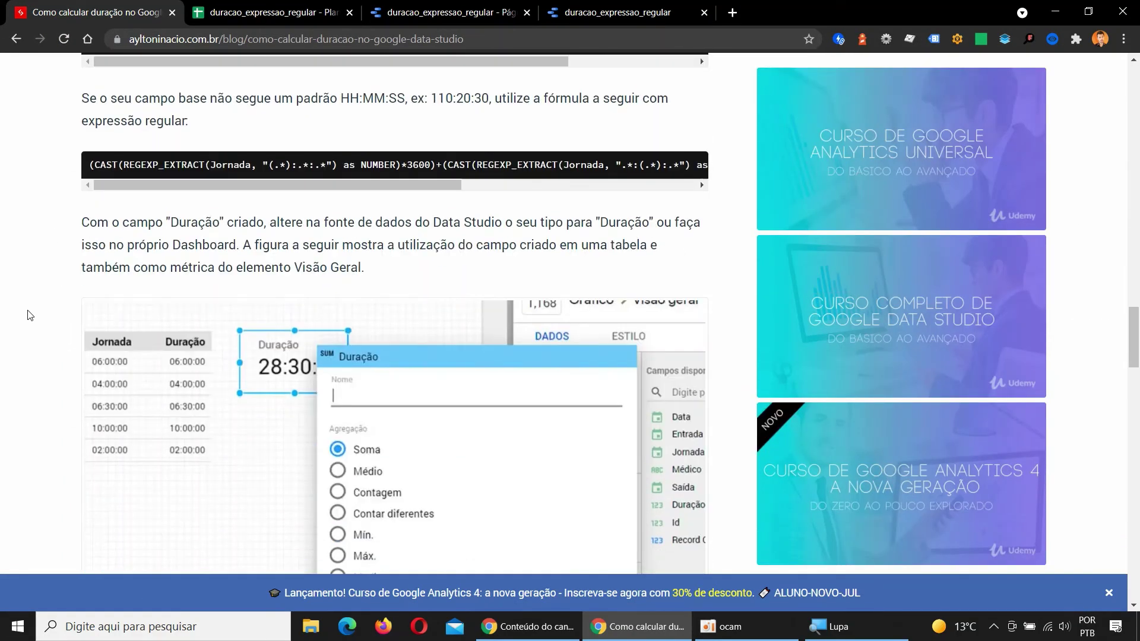
{"action": "scroll", "coordinate": [29, 315], "scroll_direction": "up", "scroll_amount": 3}
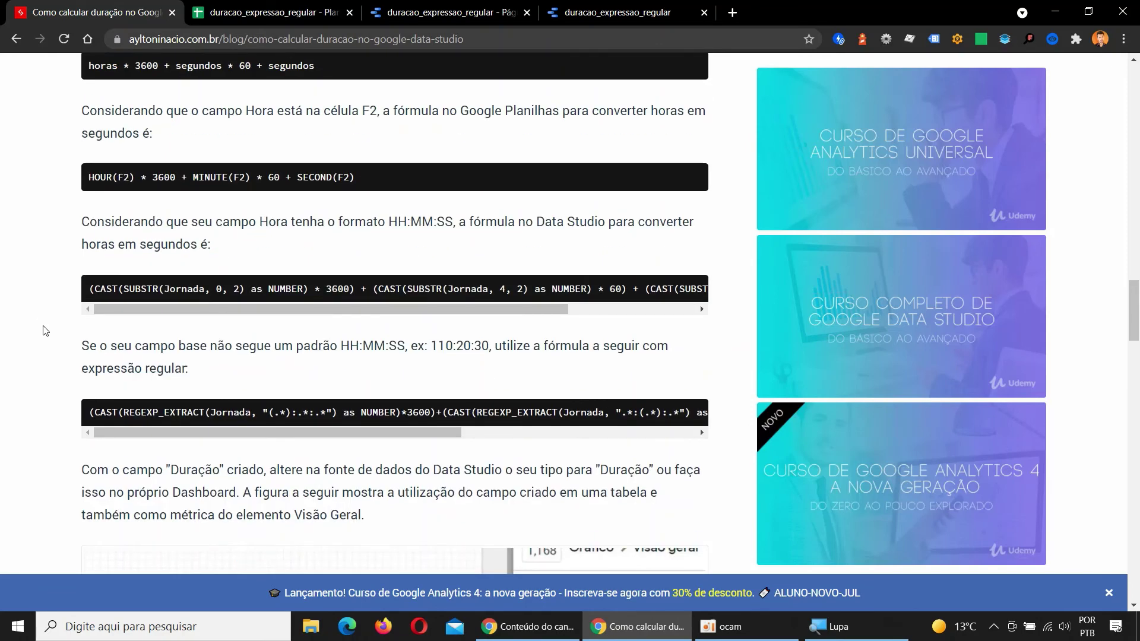
{"action": "left_click", "coordinate": [618, 12]}
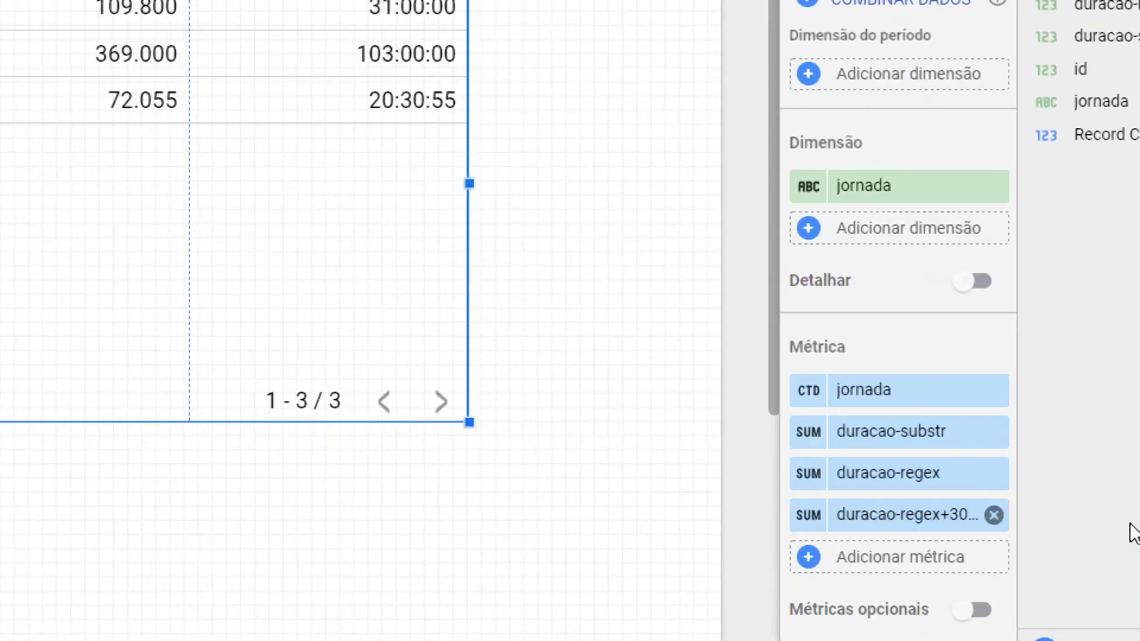
- Set the duracao-regex metric's type to Duração (s) in the table
{"action": "left_click", "coordinate": [809, 477]}
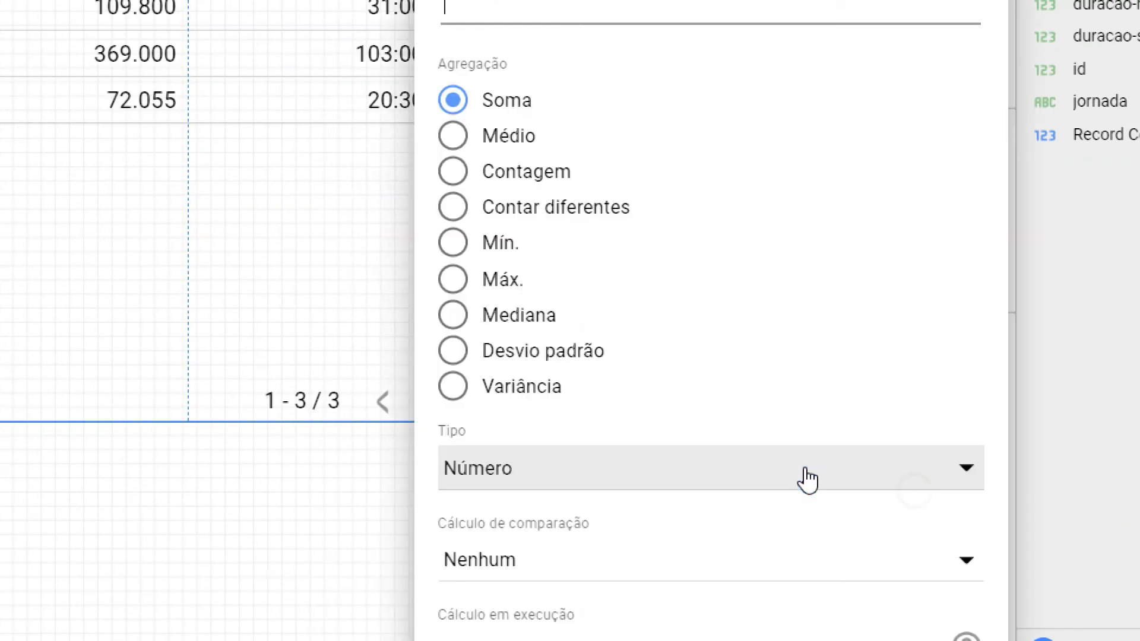
{"action": "left_click", "coordinate": [654, 467]}
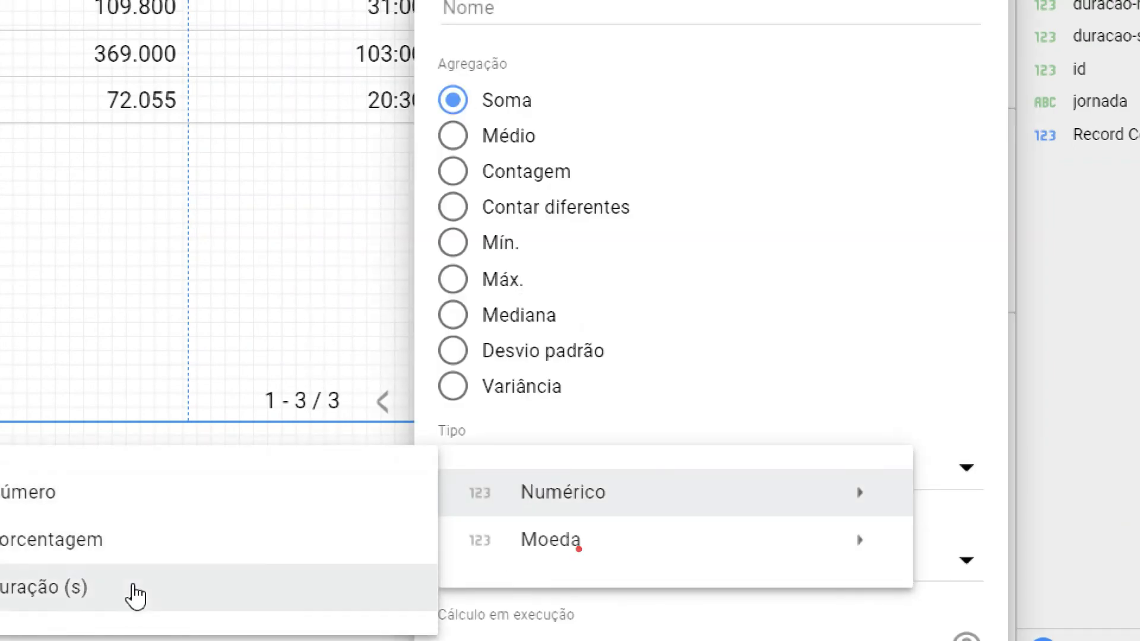
{"action": "left_click", "coordinate": [135, 593]}
{"action": "left_click", "coordinate": [305, 419]}
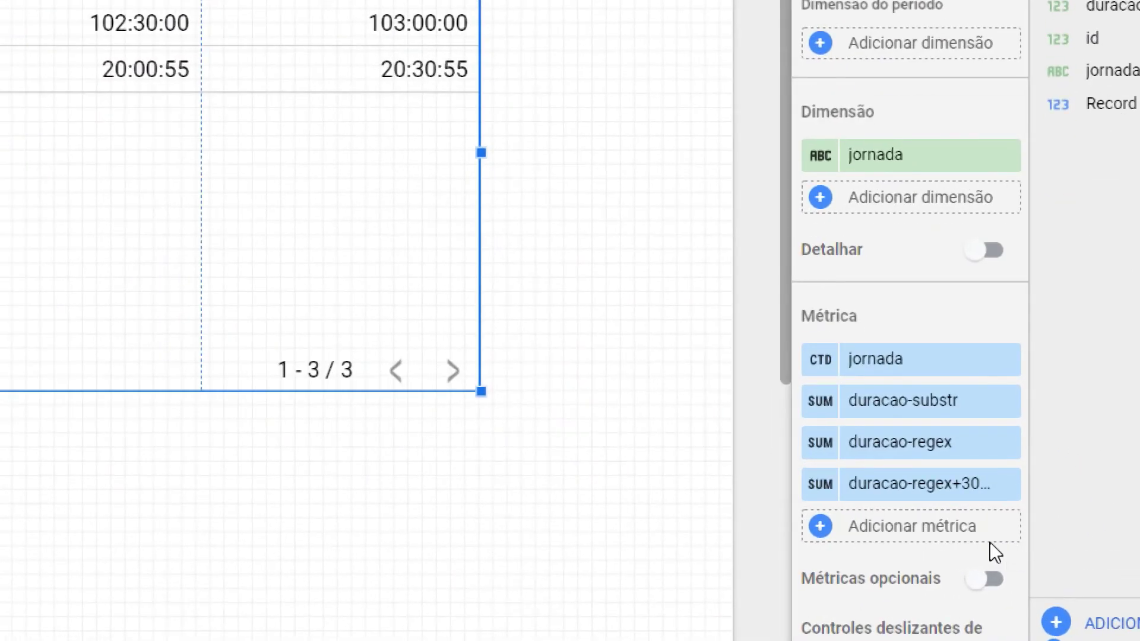
- Review the duracao-regex+30min metric's formula, which adds (30*60) to duracao-regex, and close its settings
{"action": "left_click", "coordinate": [820, 500]}
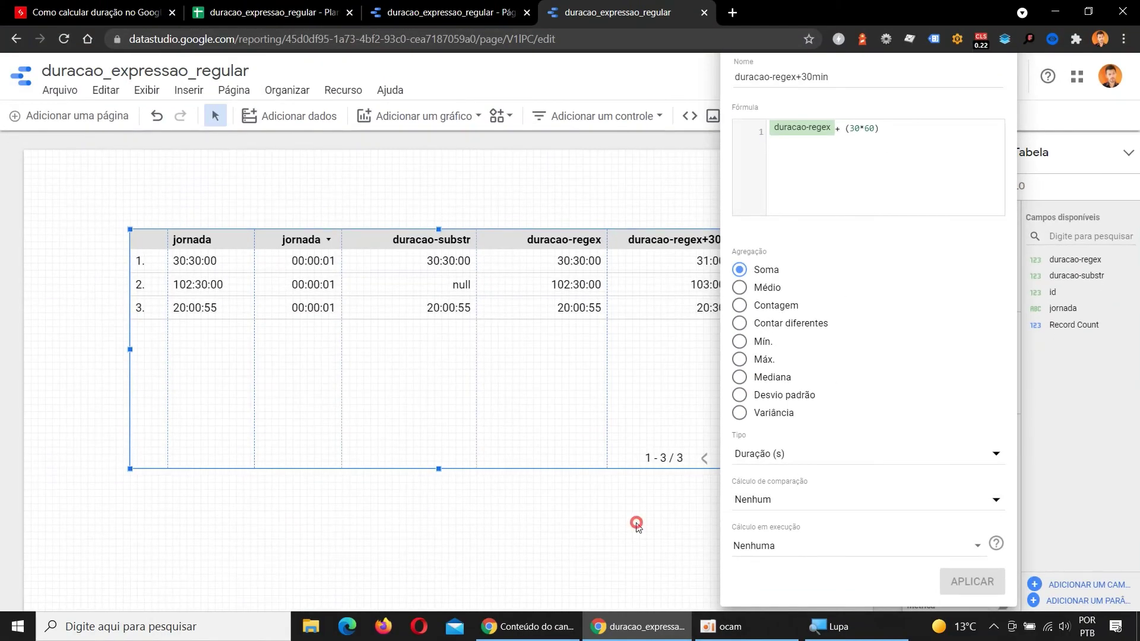
{"action": "left_click", "coordinate": [635, 522]}
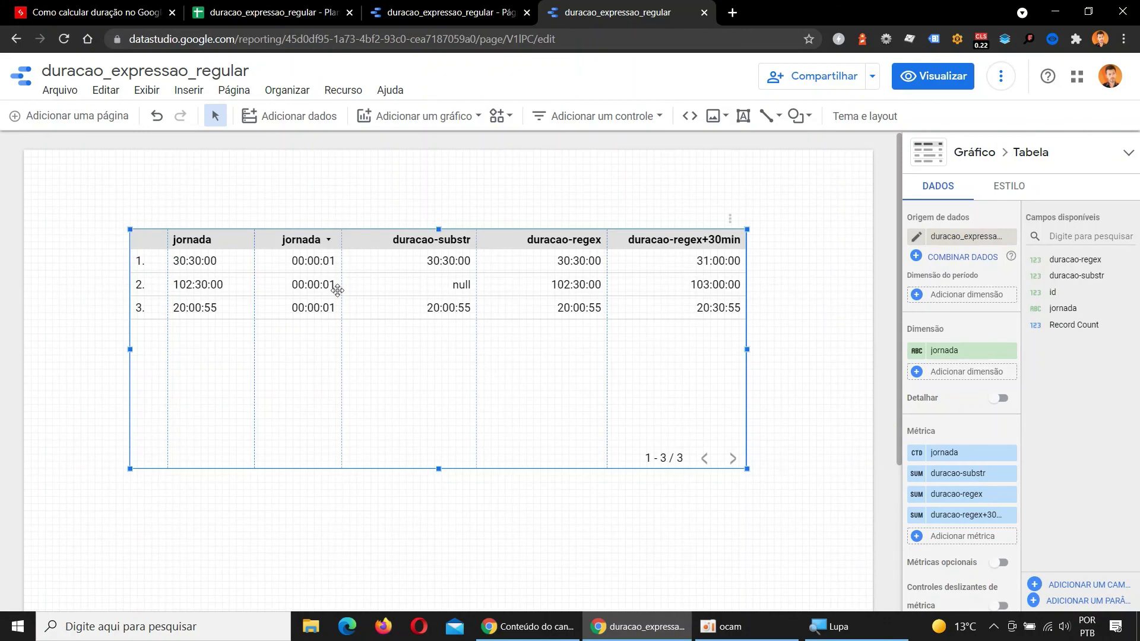
- Switch to the blog article on calculating duration in Google Data Studio and return to its title
{"action": "left_click", "coordinate": [91, 12]}
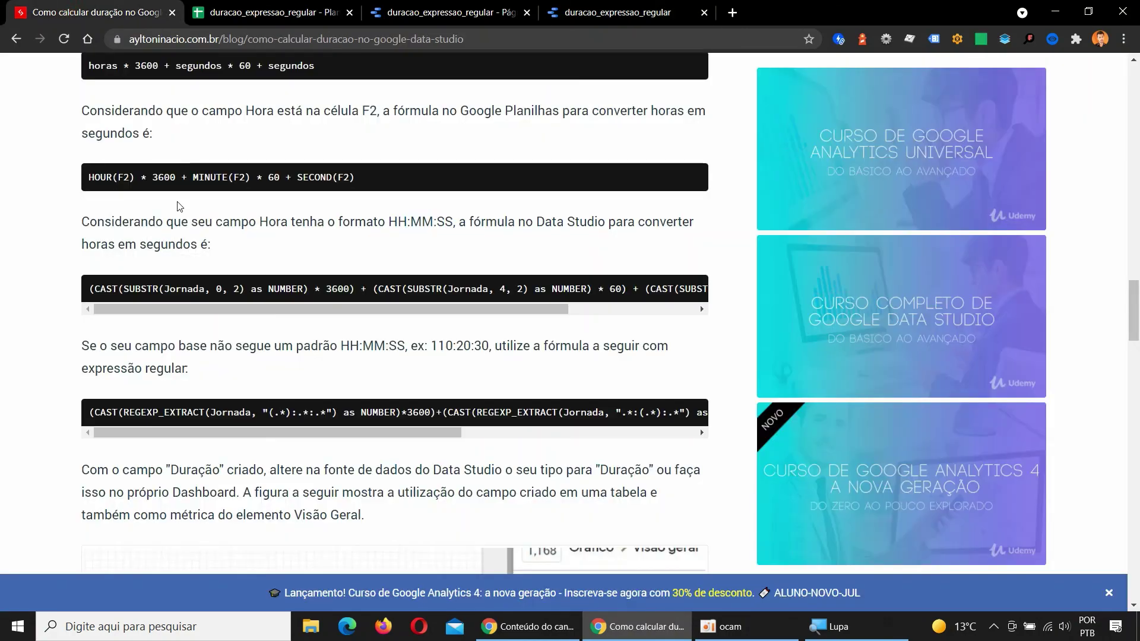
{"action": "scroll", "coordinate": [169, 223], "scroll_direction": "up", "scroll_amount": 10}
{"action": "scroll", "coordinate": [169, 224], "scroll_direction": "up", "scroll_amount": 6}
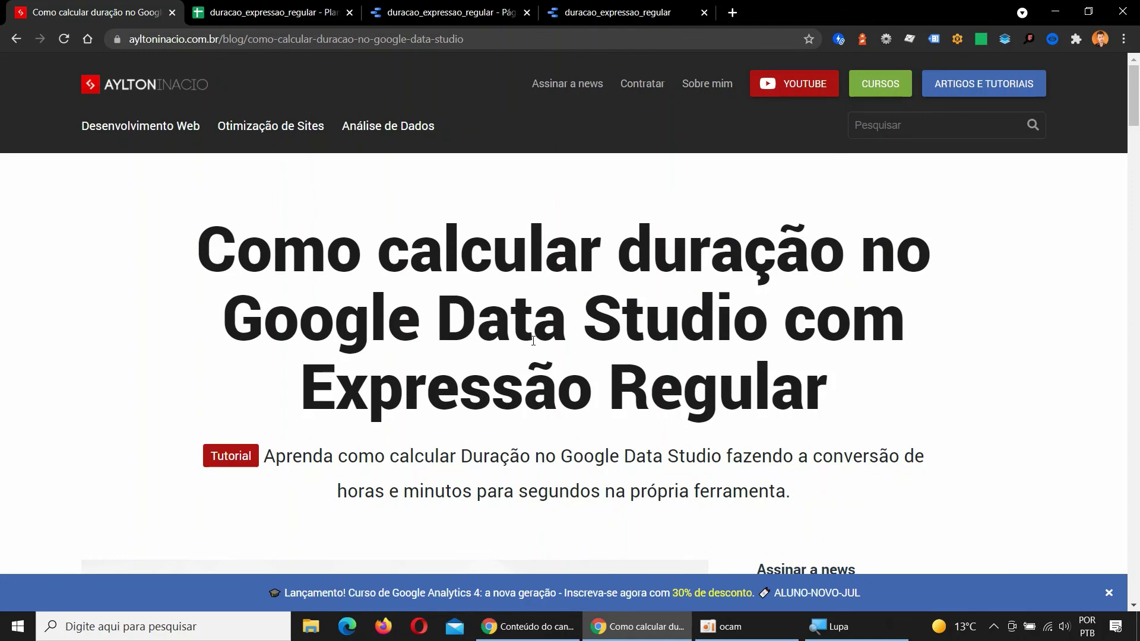